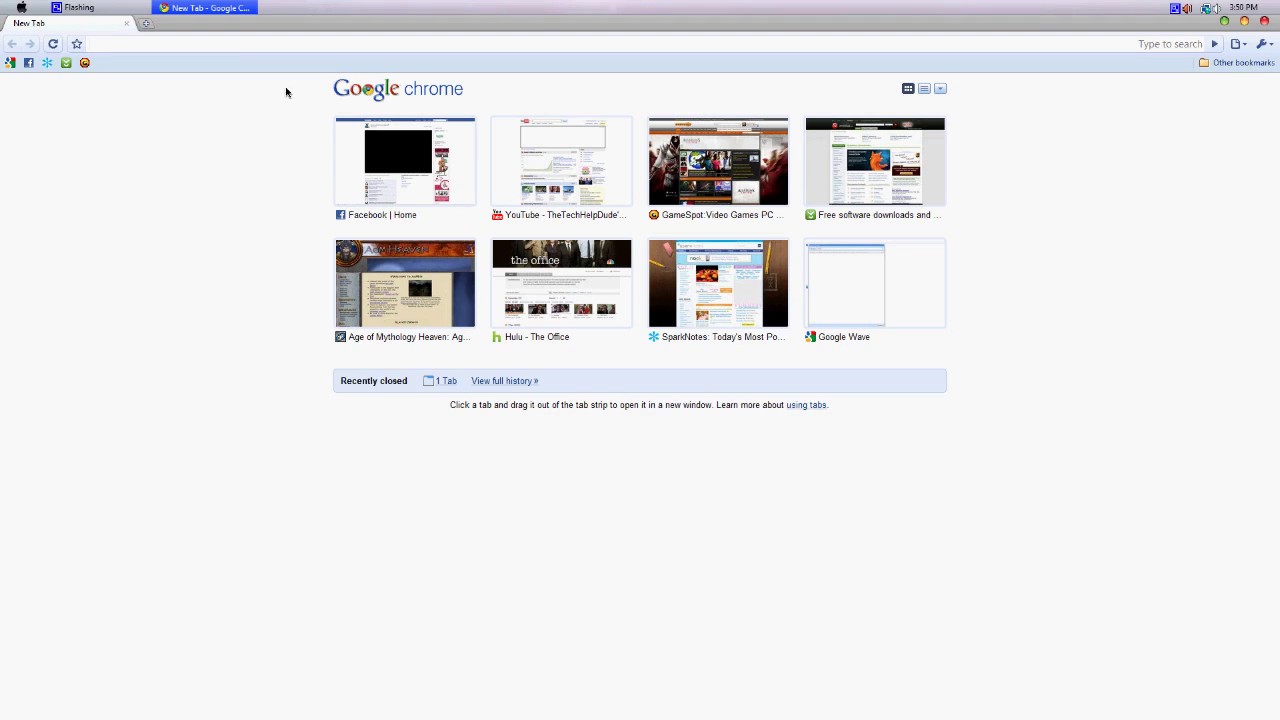
Search the web for epsxe and open the official ePSXe site's Download page.
type("epx")
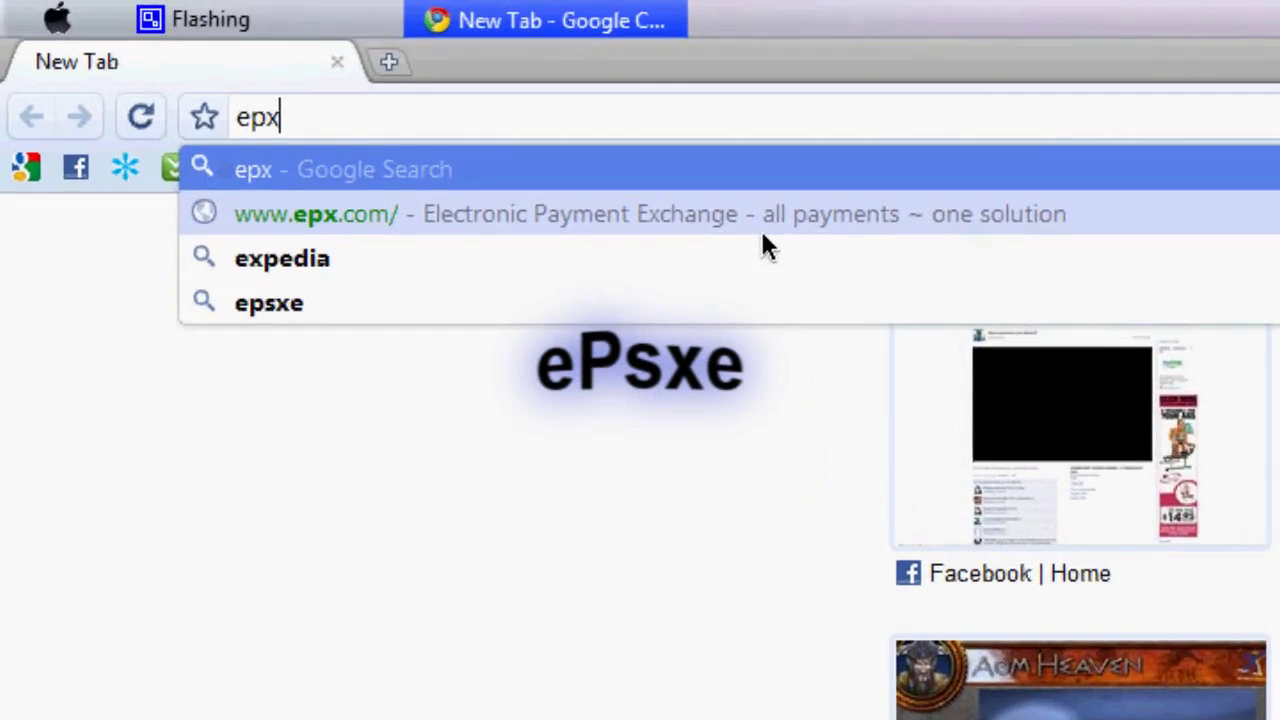
key("BackSpace")
type("sxe")
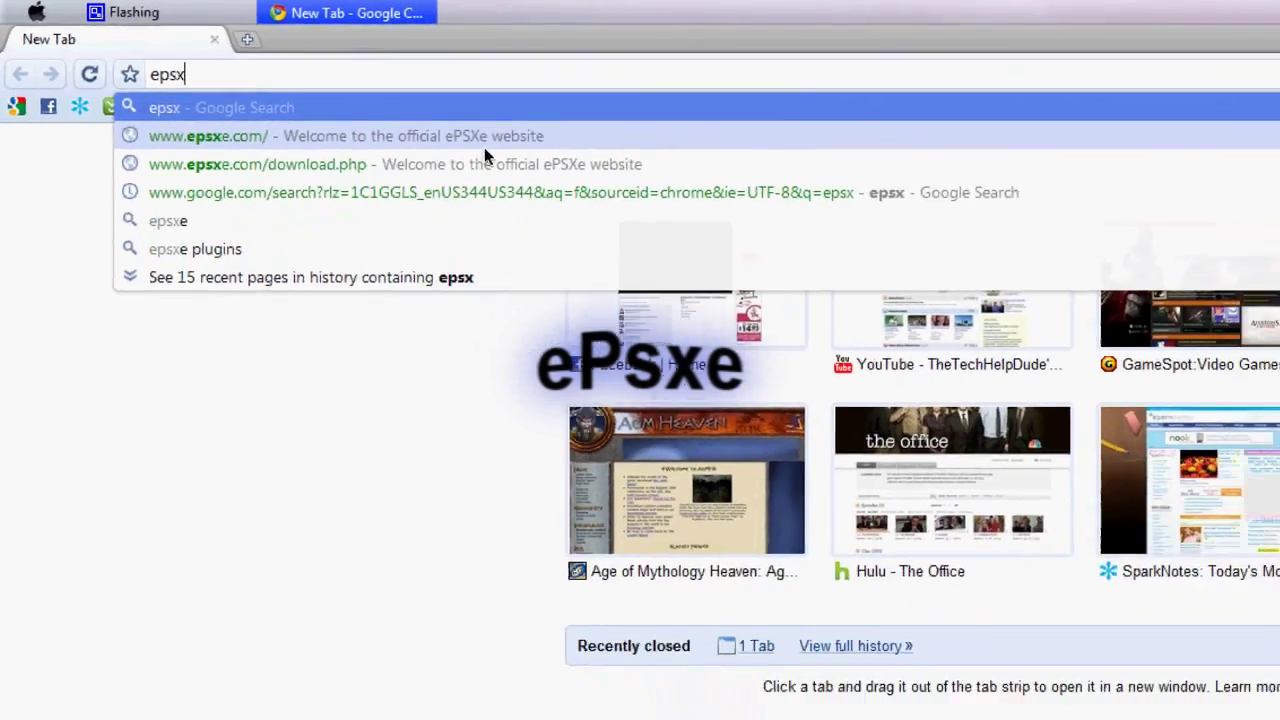
key("Return")
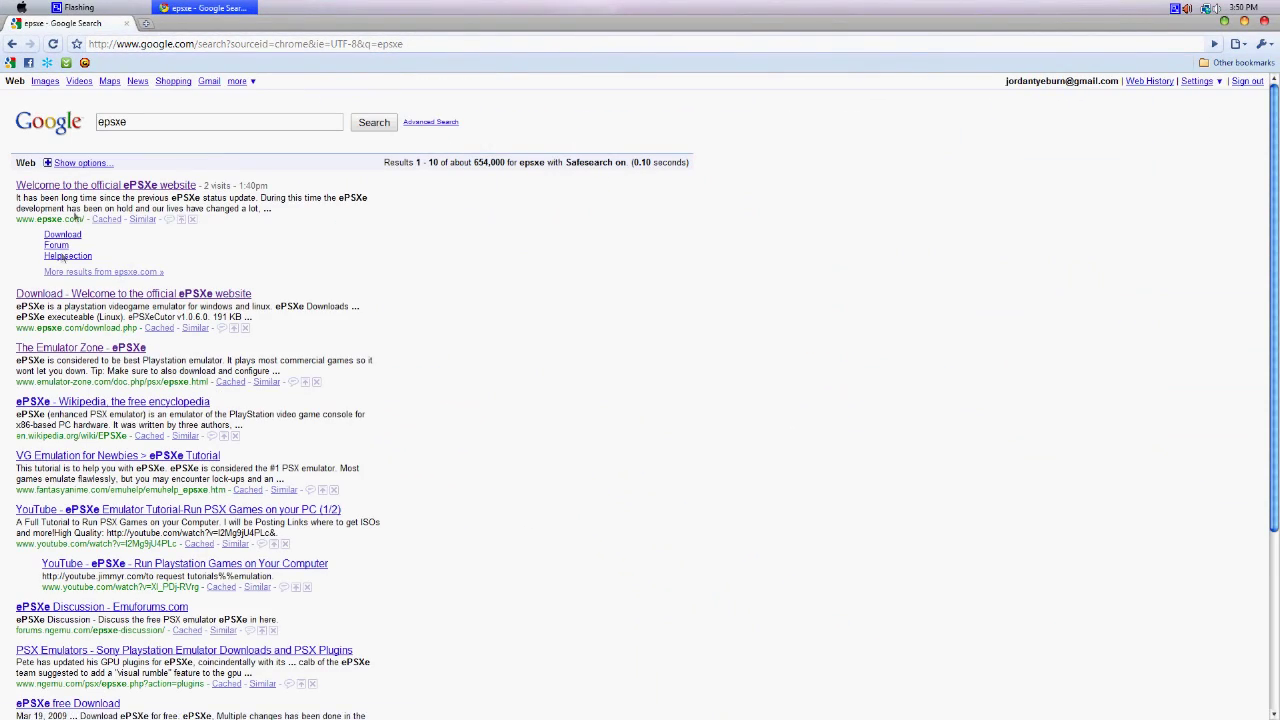
left_click(72, 236)
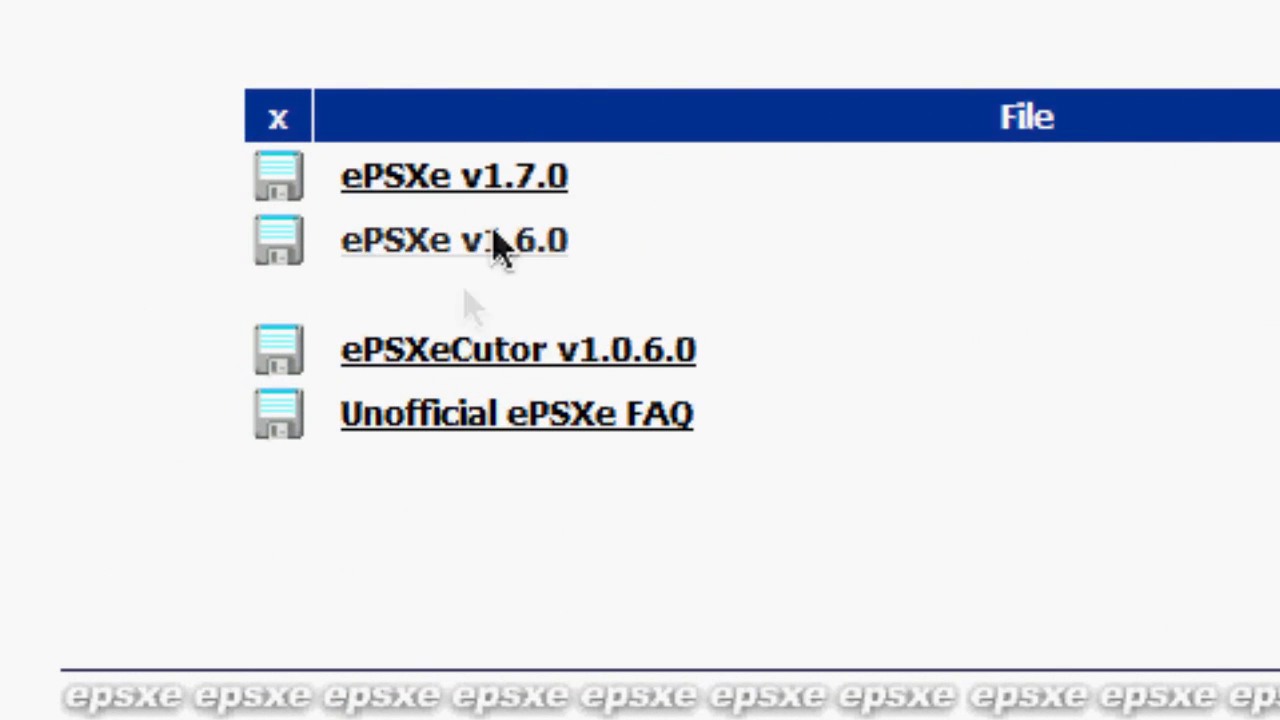
Download ePSXe v1.7.0 and open the downloaded epsxe170 (2).zip archive, dismissing the licence reminder and closing the browser.
left_click(551, 198)
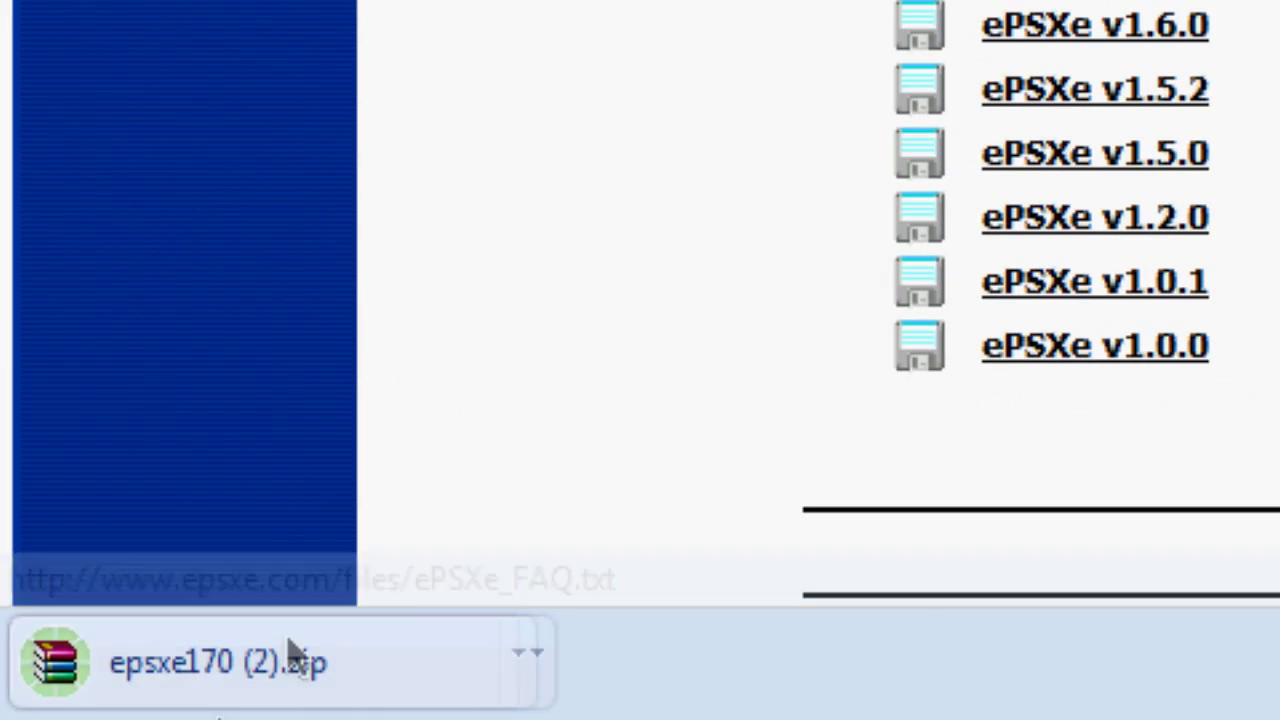
left_click(295, 655)
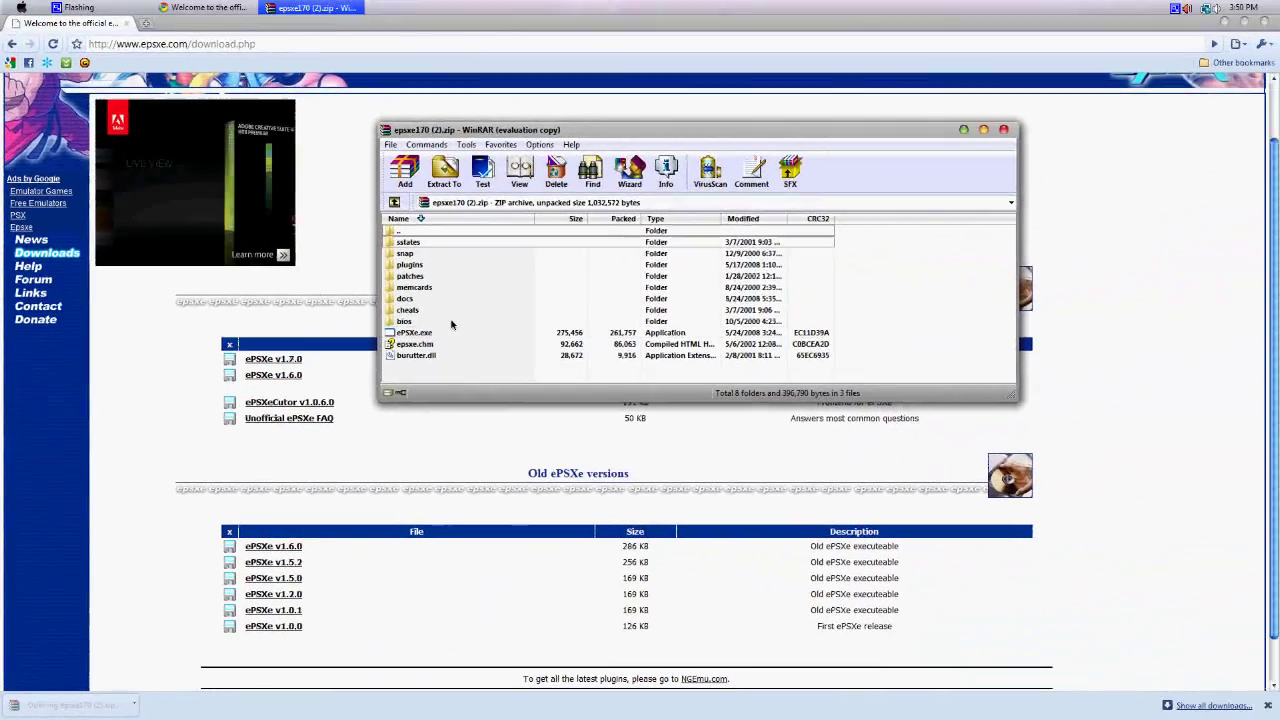
left_click(803, 213)
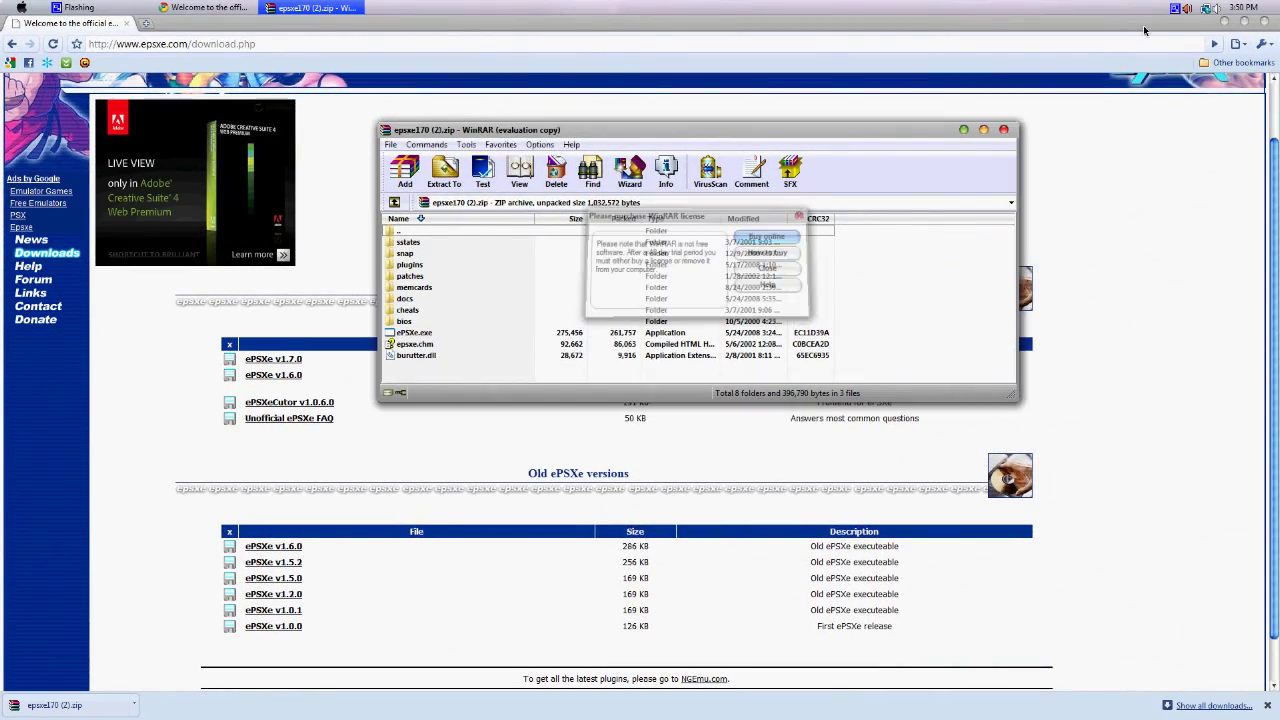
left_click(1099, 157)
key("alt+F4")
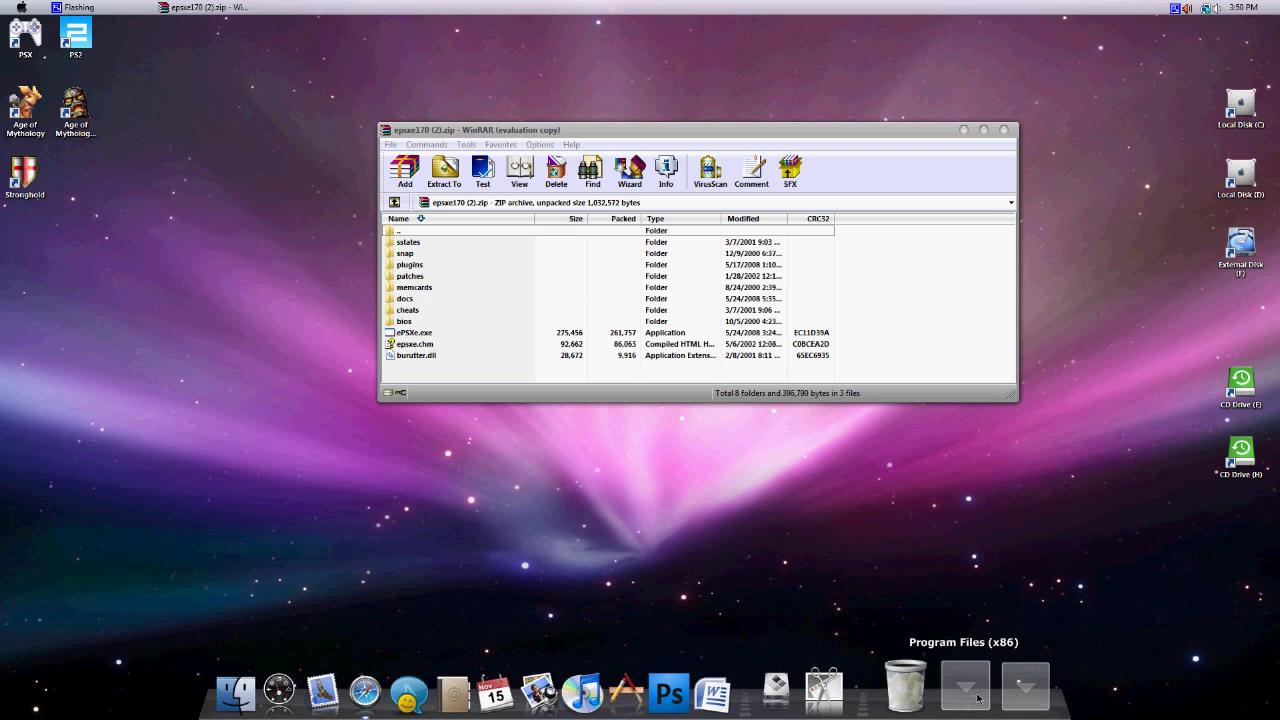
Open the PS1 folder inside the Emulators documents folder and select the ePSXe application.
left_click(1008, 693)
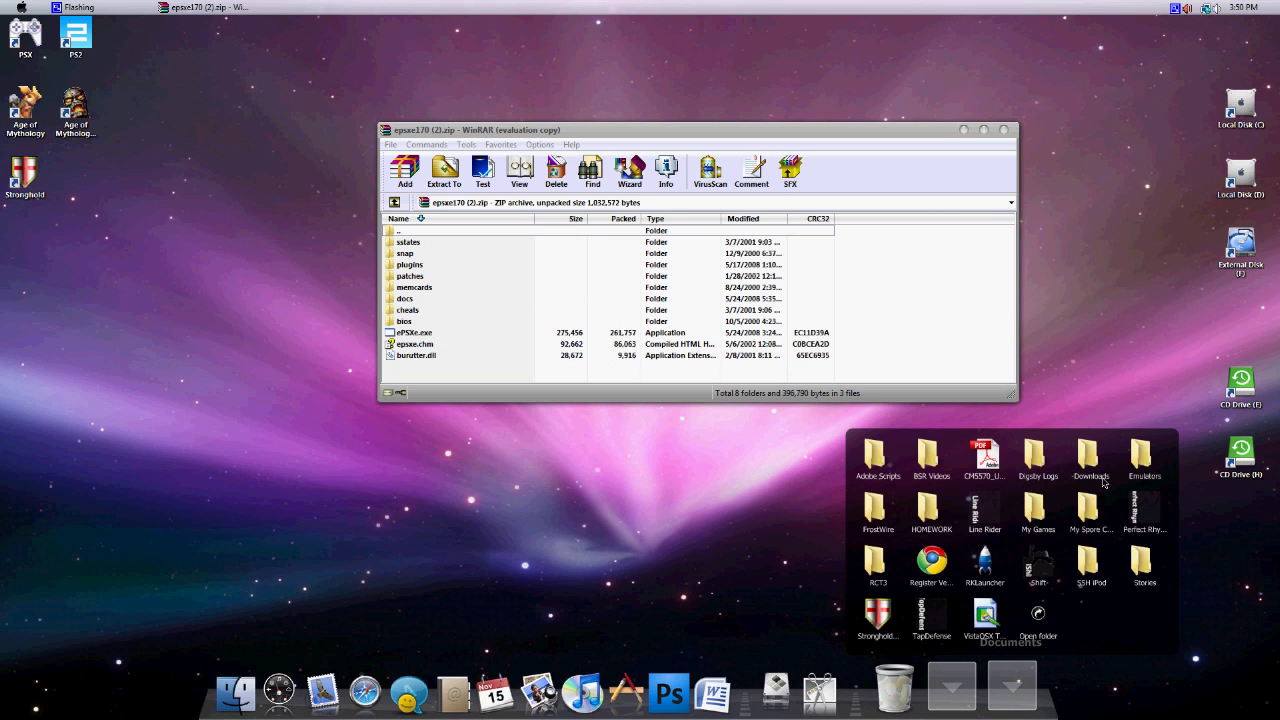
left_click(1126, 457)
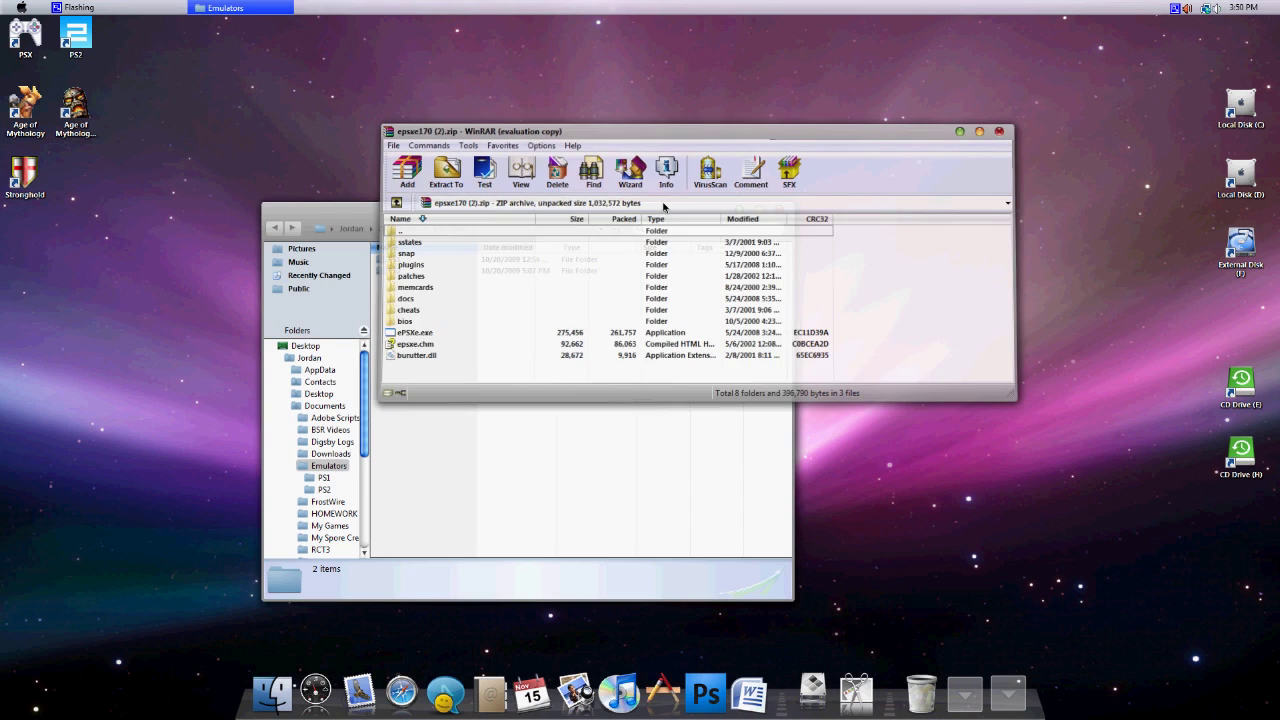
double_click(471, 260)
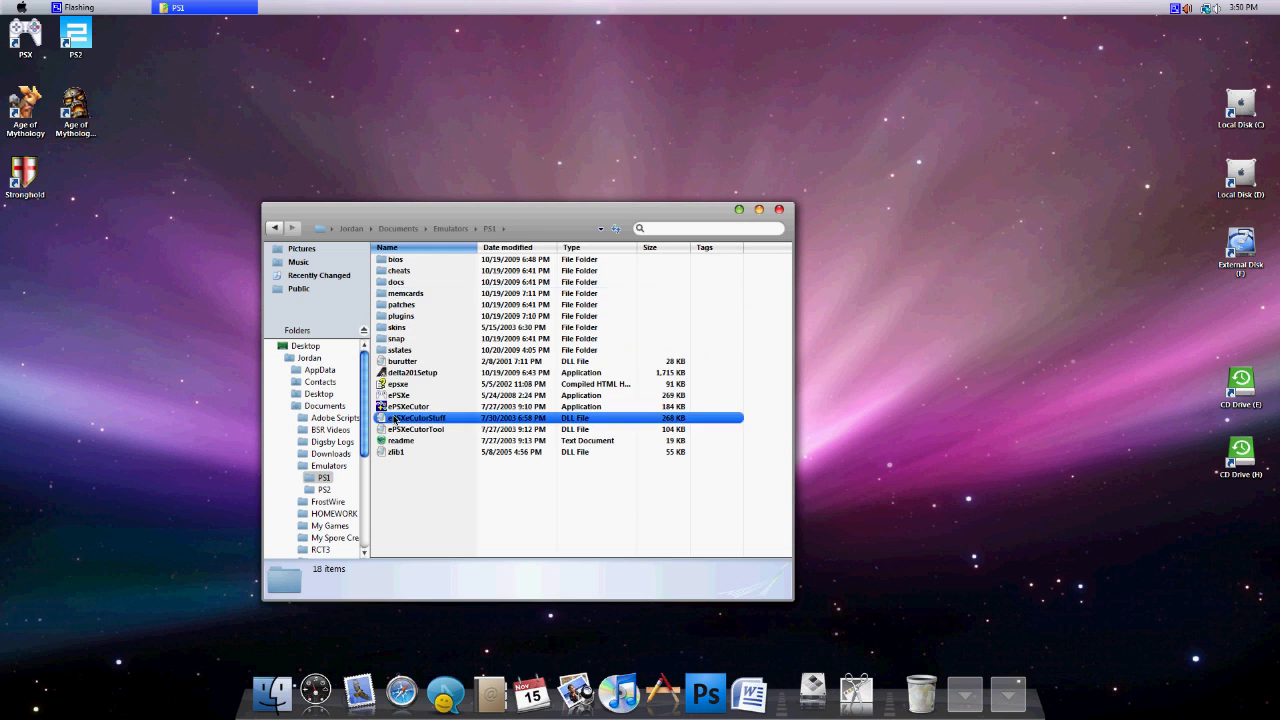
left_click(434, 399)
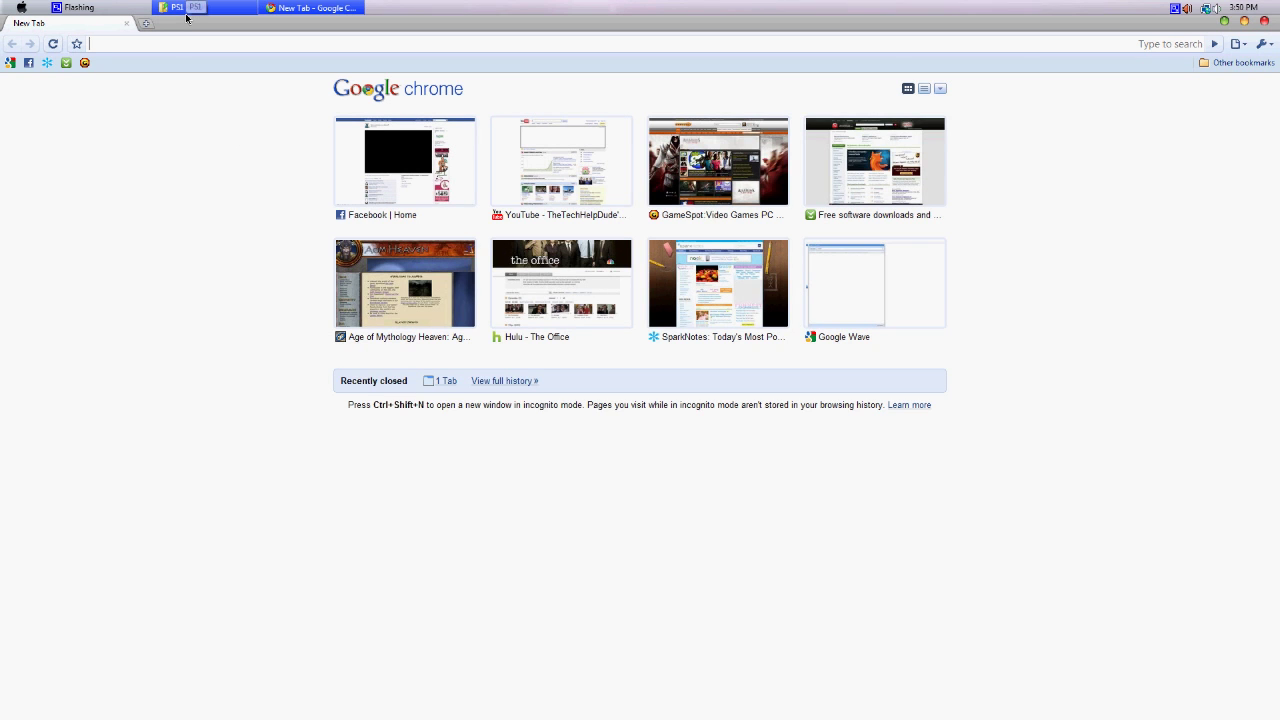
Search the web for scph1001.bin and open the Sharebee.com download result.
type("s")
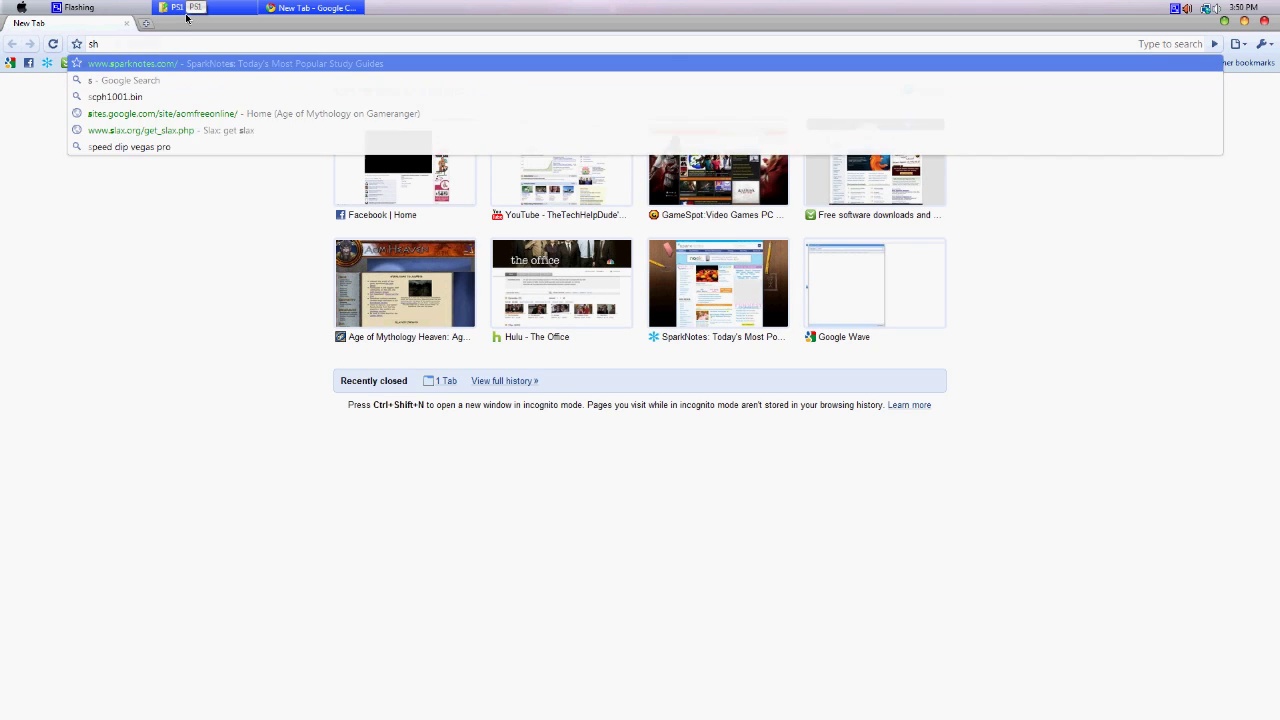
type("c")
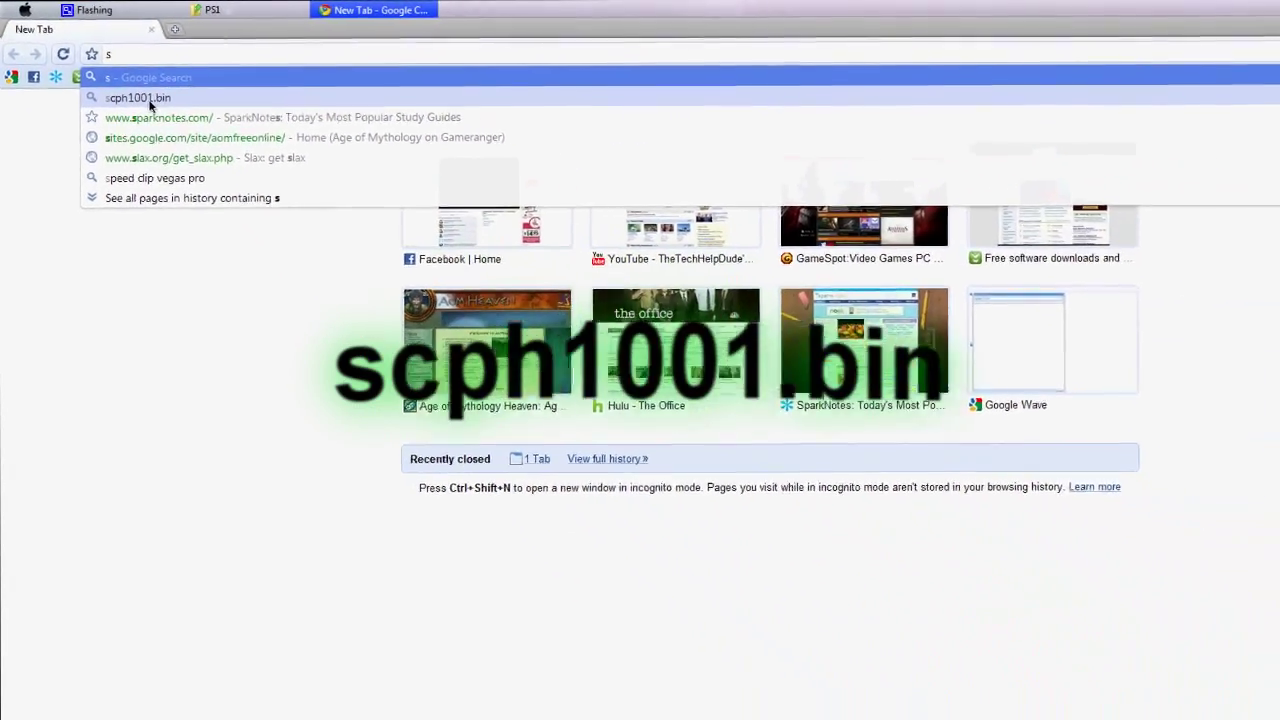
left_click(150, 99)
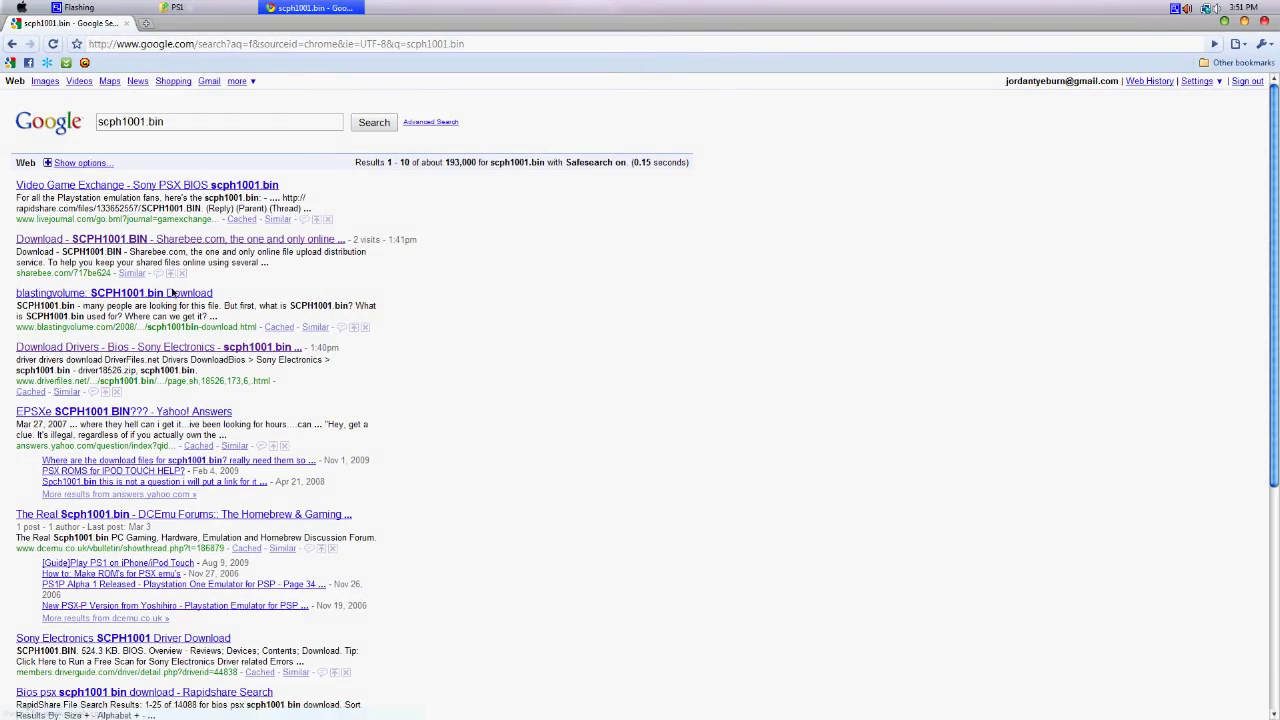
left_click_drag(165, 121, 2, 115)
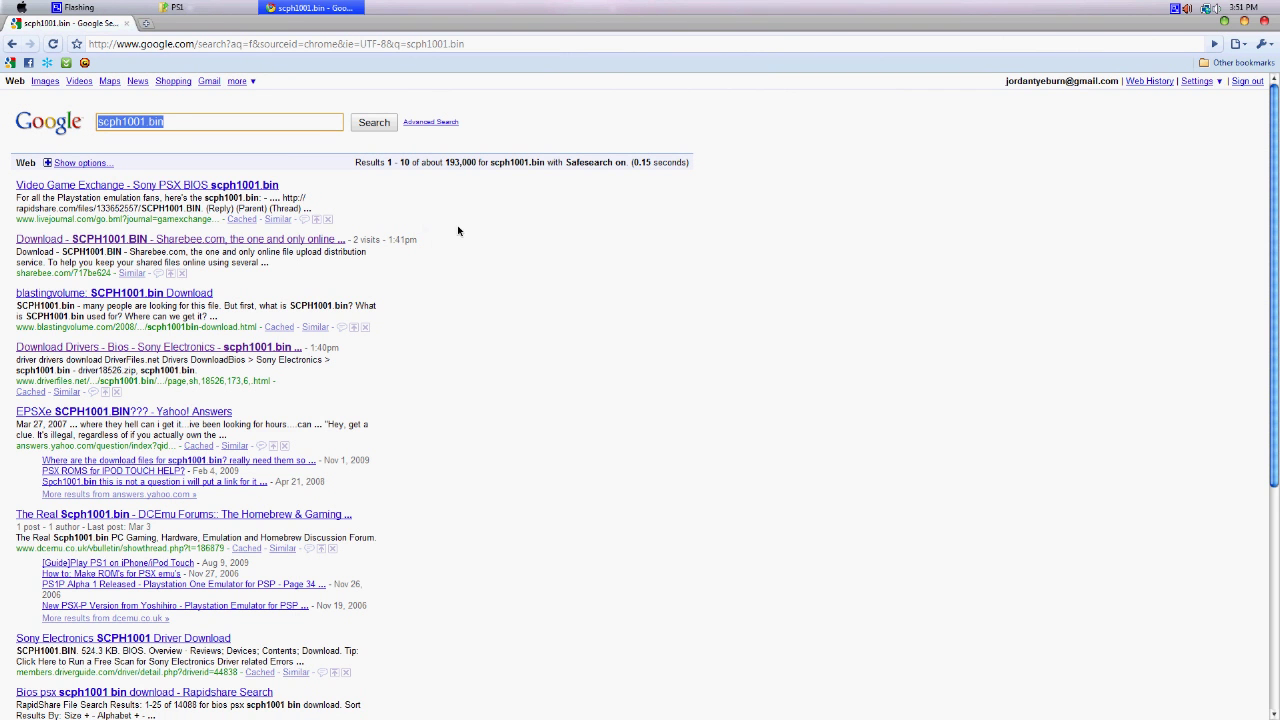
left_click(237, 244)
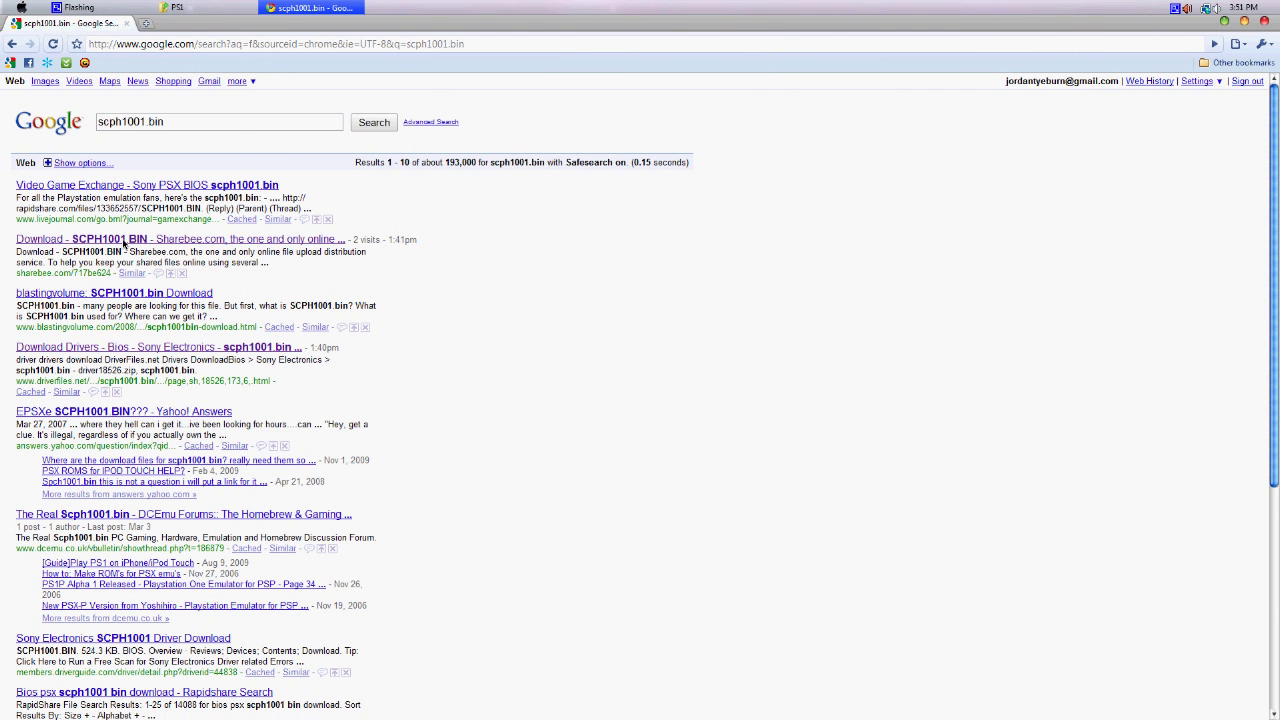
scroll(225, 641, "down", 5)
scroll(174, 517, "up", 5)
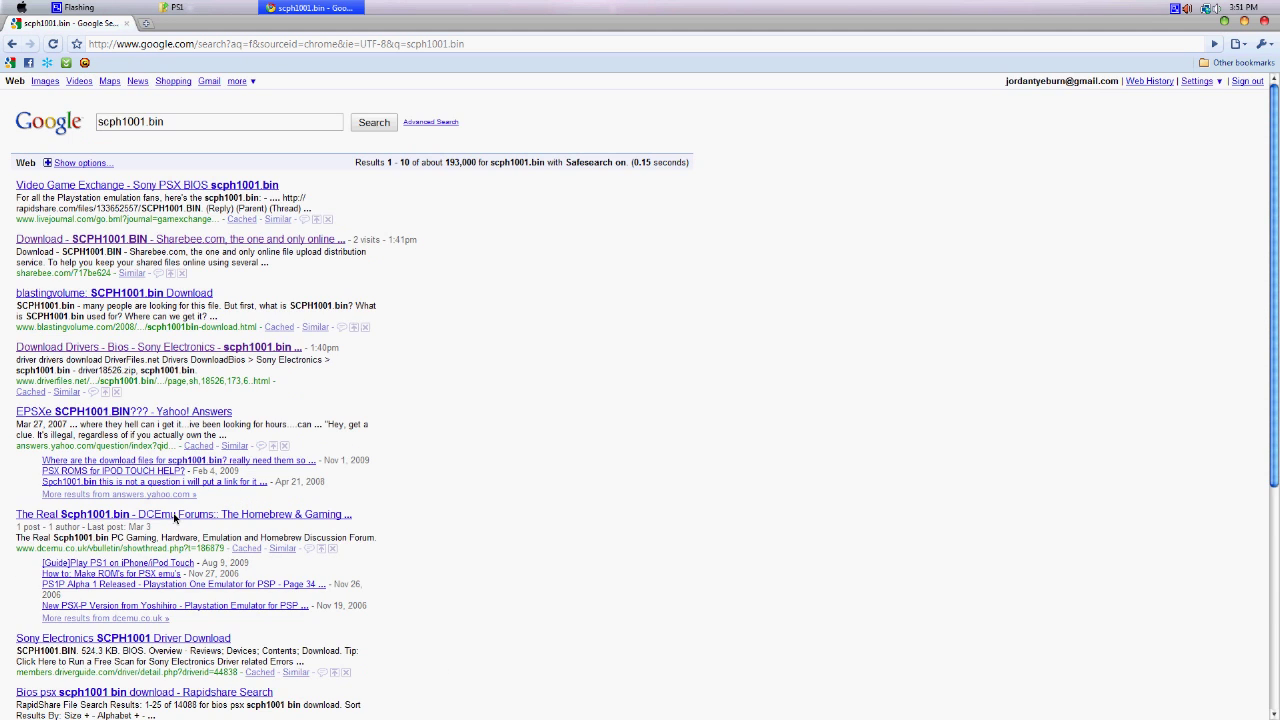
left_click(95, 244)
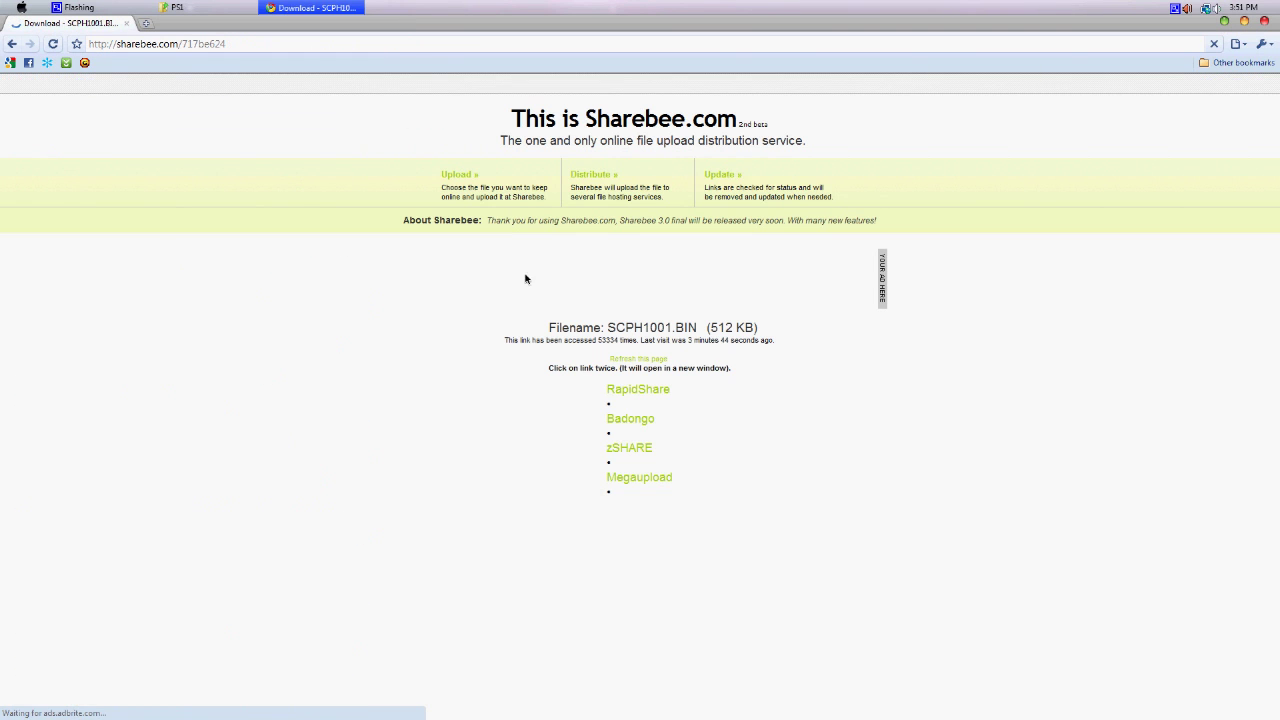
Try to download SCPH1001.BIN through the RapidShare link as a free user, and close the browser.
left_click(623, 393)
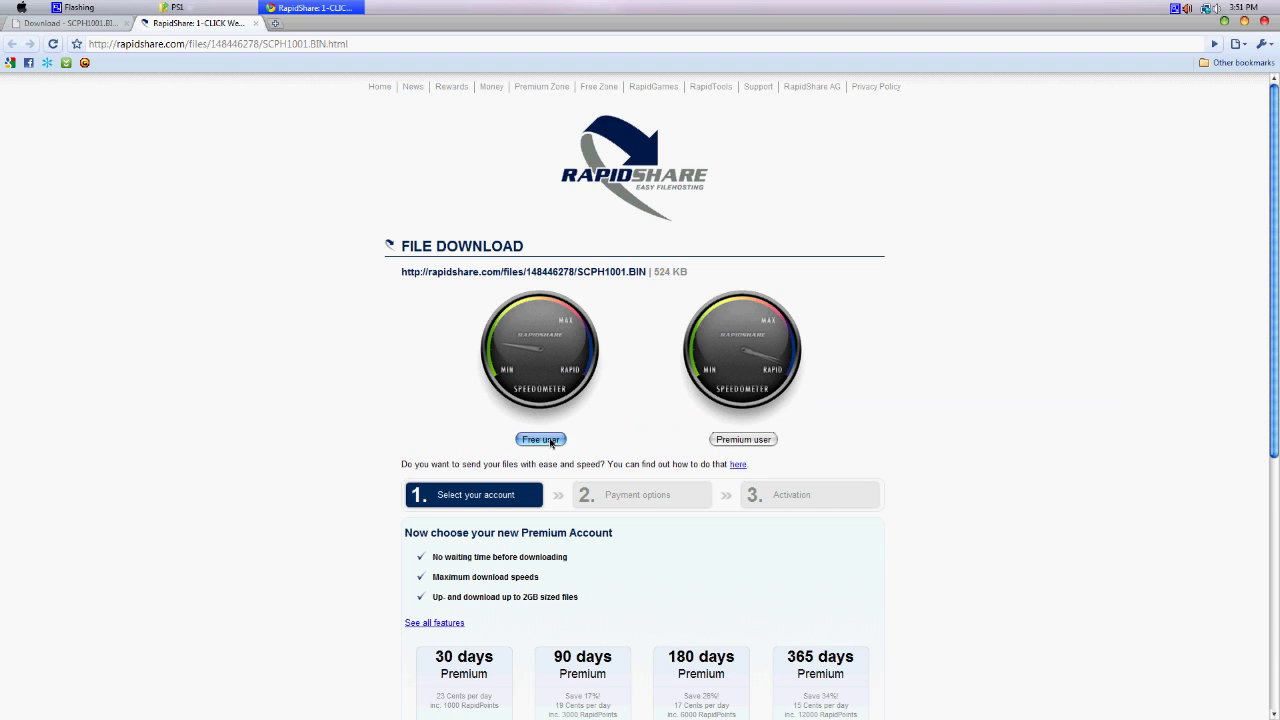
left_click(550, 441)
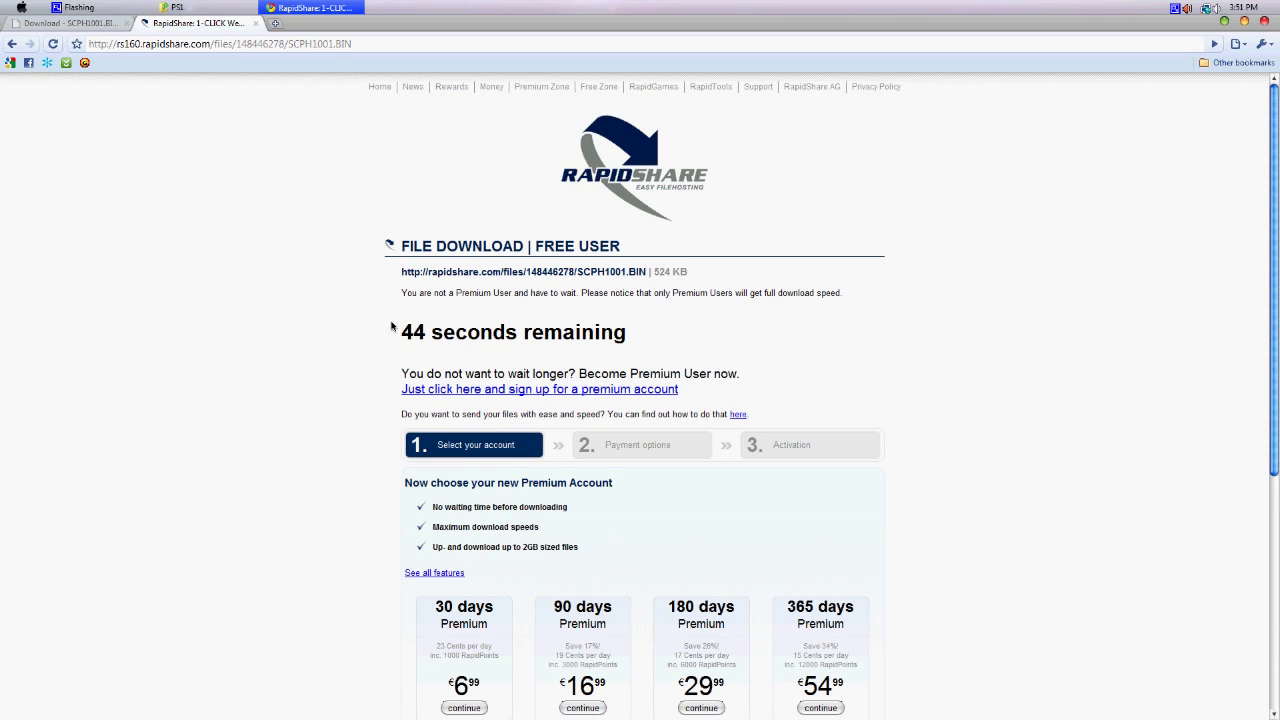
left_click_drag(397, 332, 668, 340)
left_click(463, 337)
left_click(257, 24)
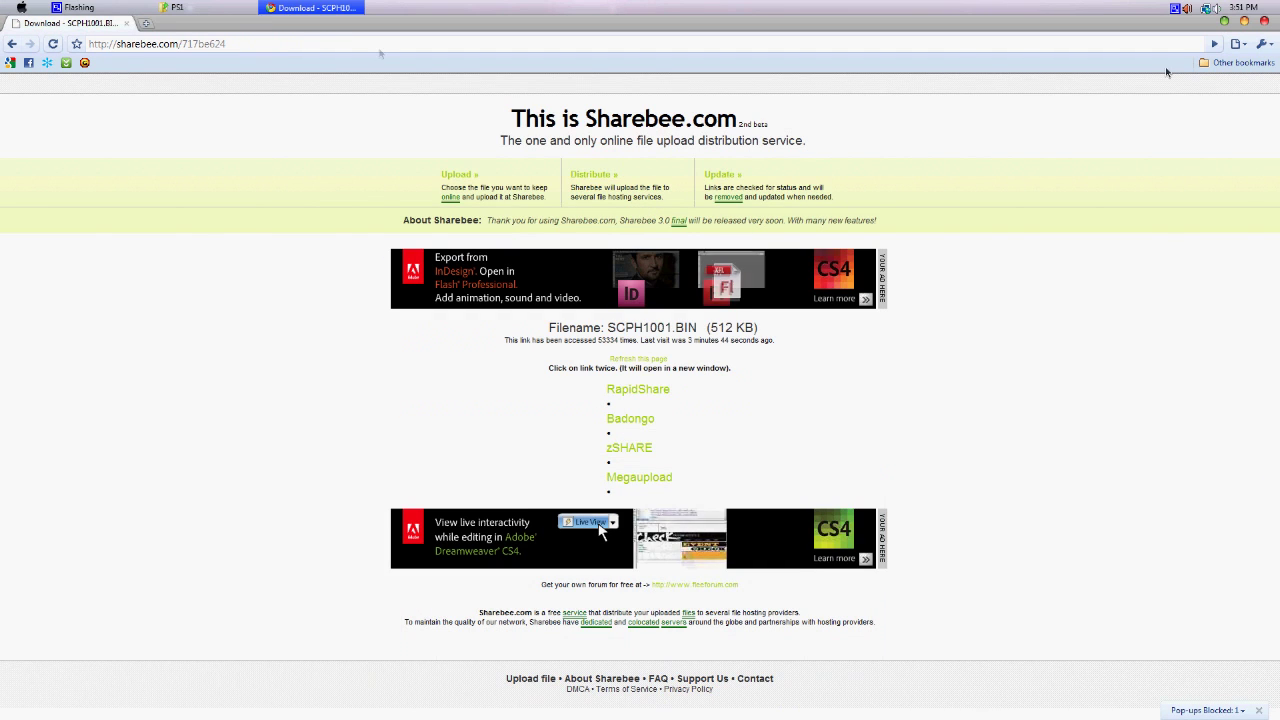
left_click(1265, 22)
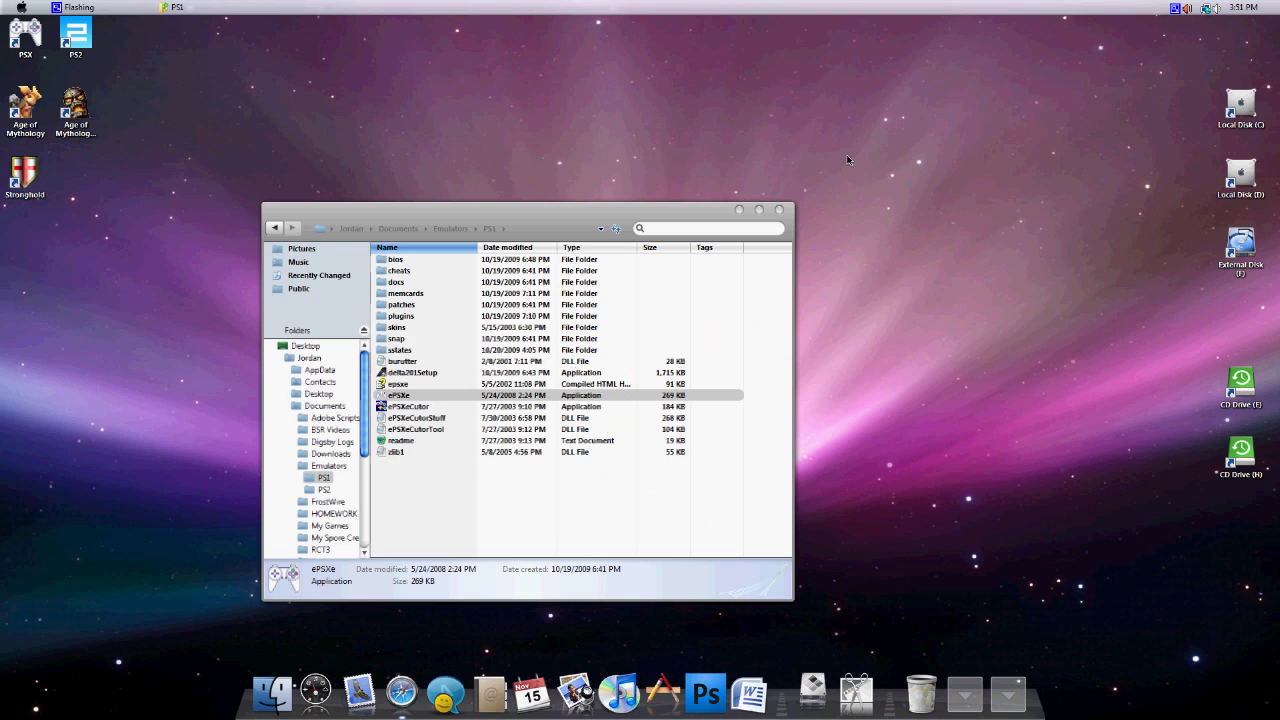
Examine the contents of the PS1 folder and the scph1001 file inside its bios folder.
double_click(421, 260)
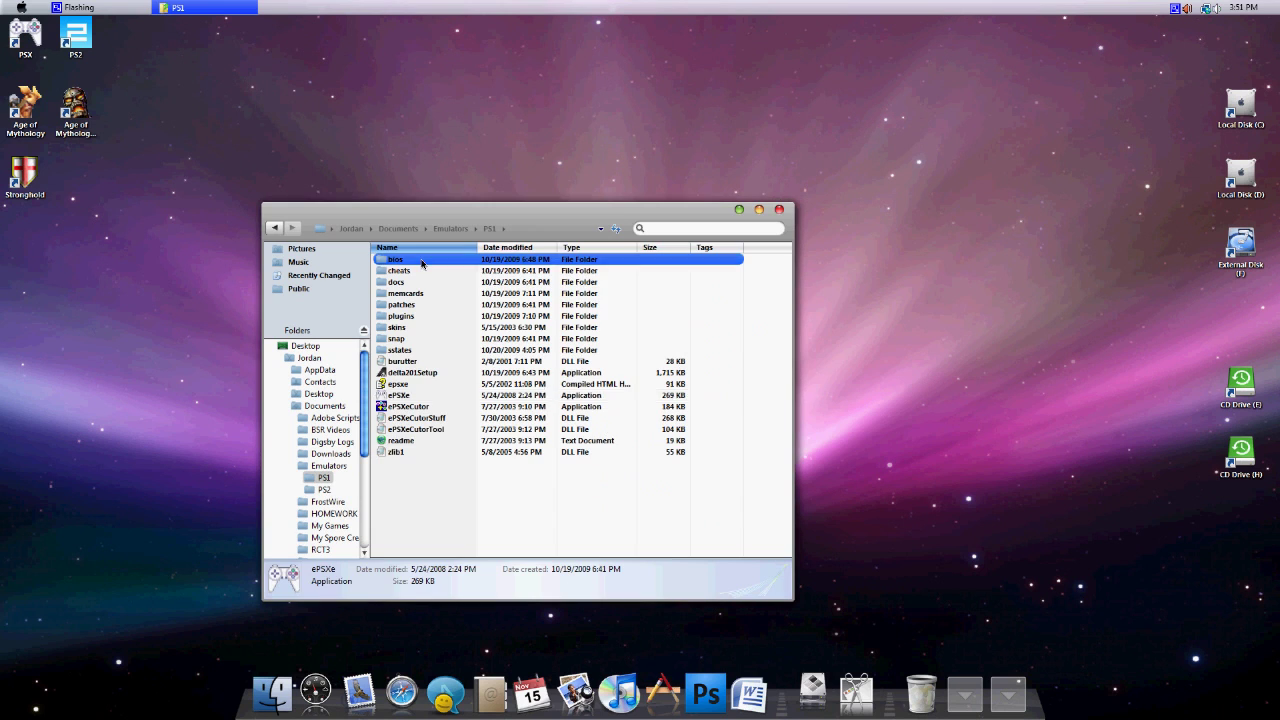
left_click(490, 228)
left_click_drag(410, 505, 440, 488)
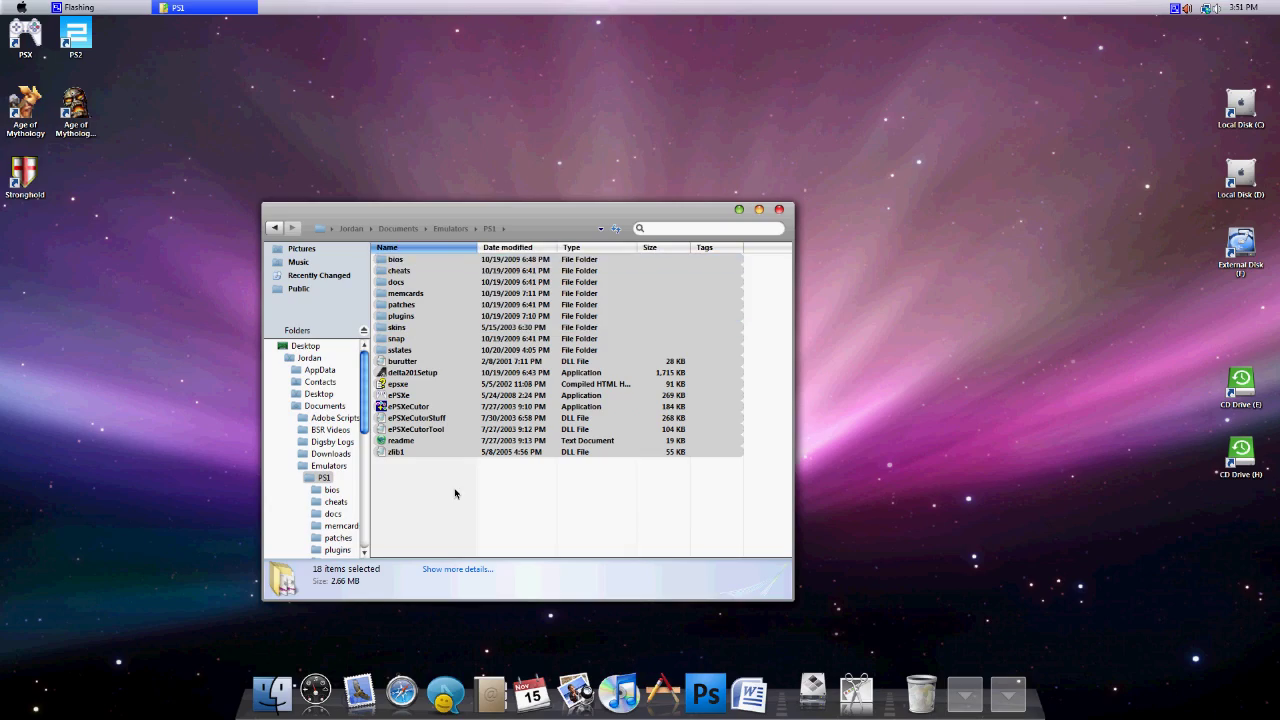
left_click(452, 490)
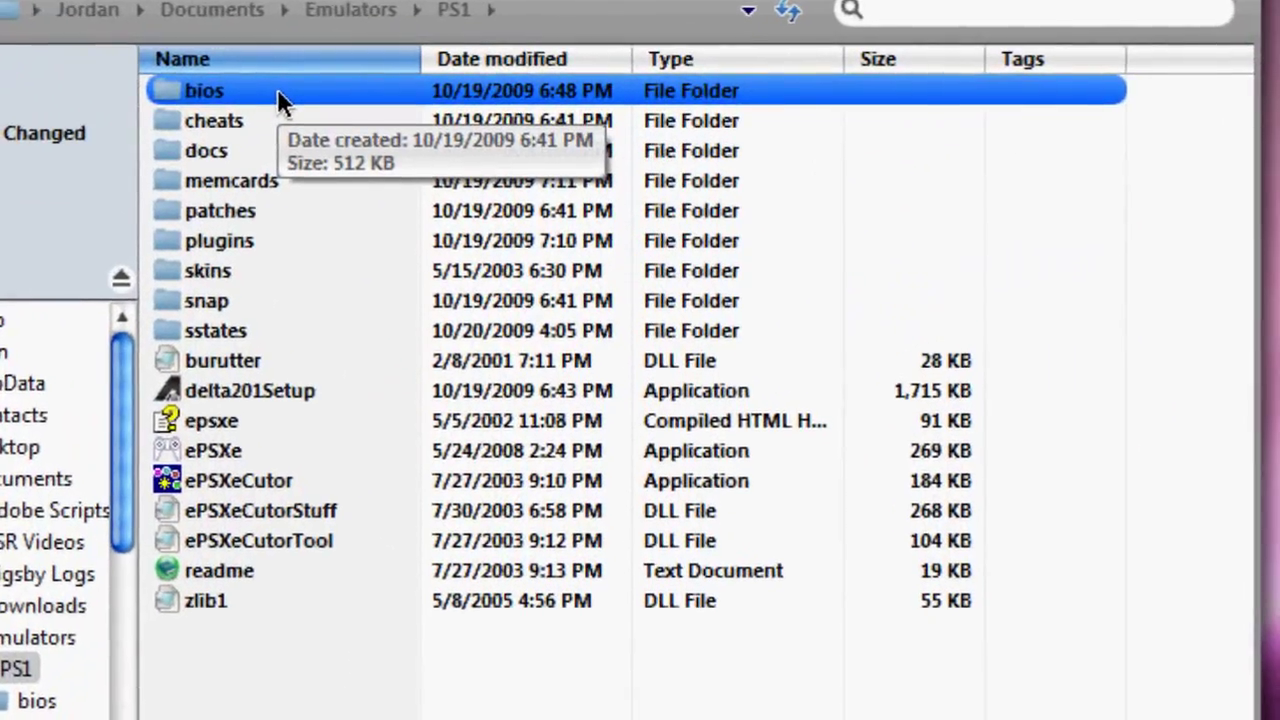
double_click(280, 92)
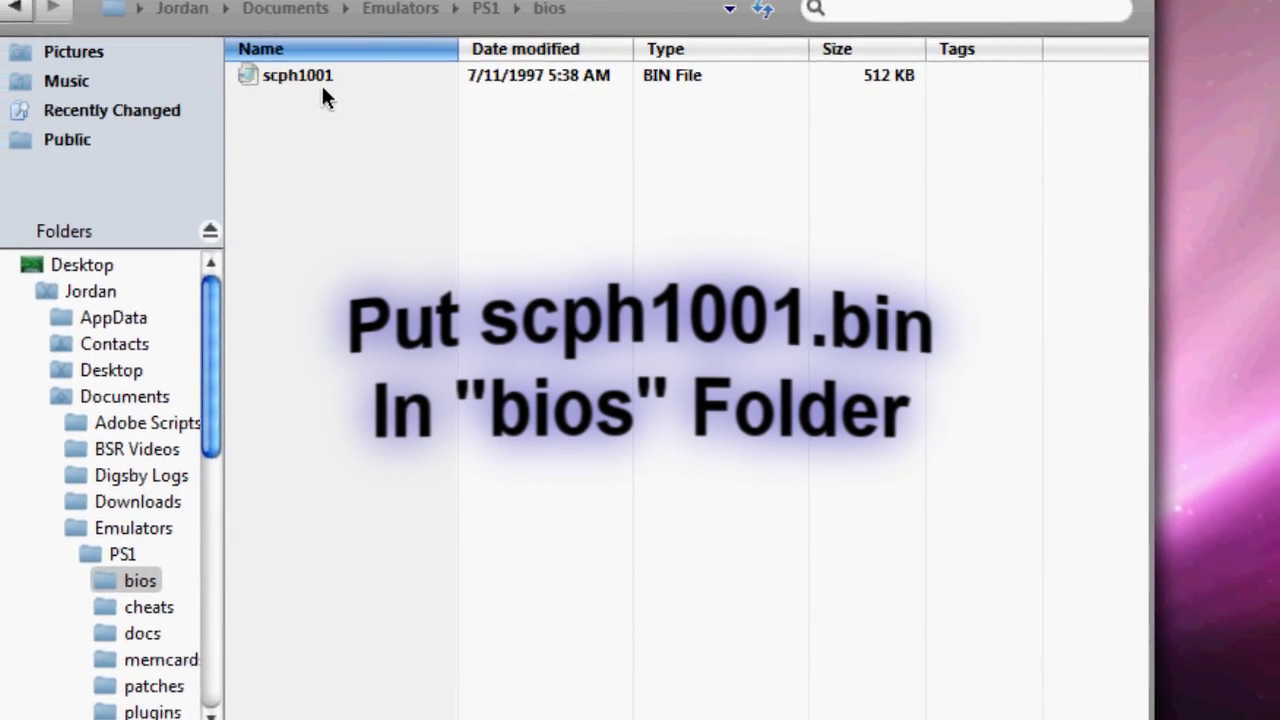
left_click(320, 84)
left_click(487, 8)
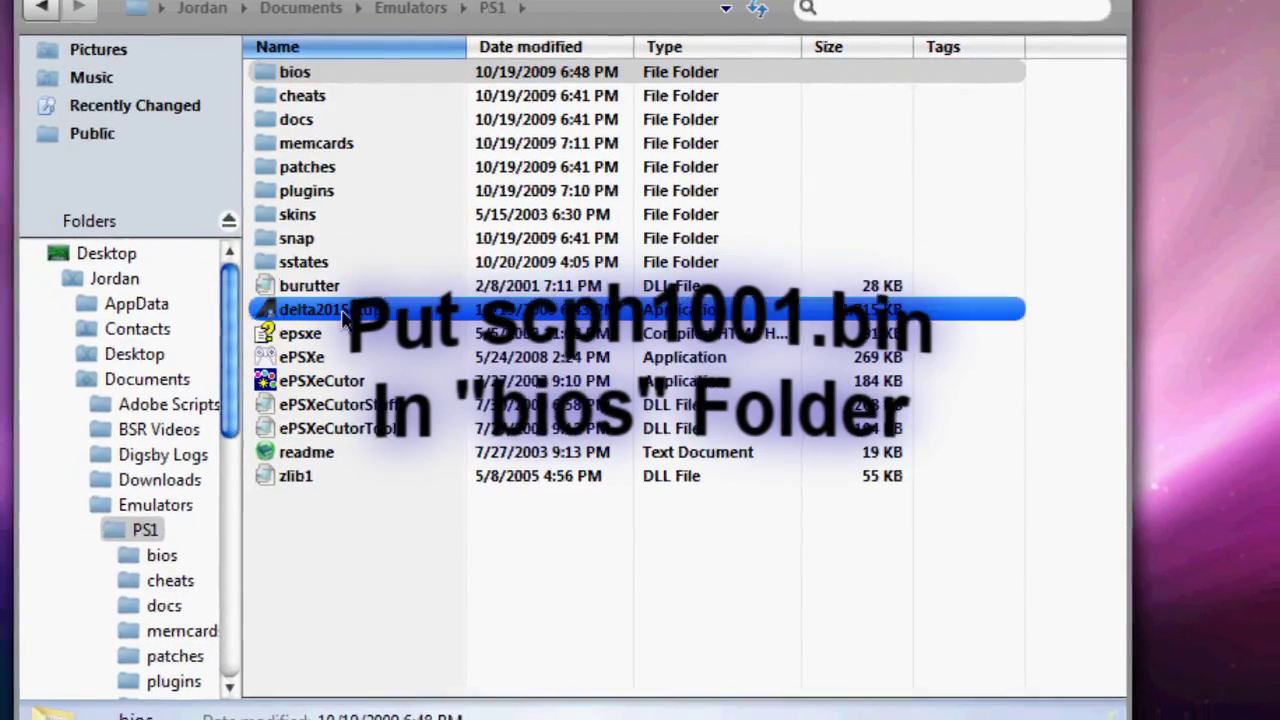
Launch ePSXe from the PS1 folder and run the Spyro 1 disc image from the Spyro folder.
left_click(470, 189)
left_click(470, 141)
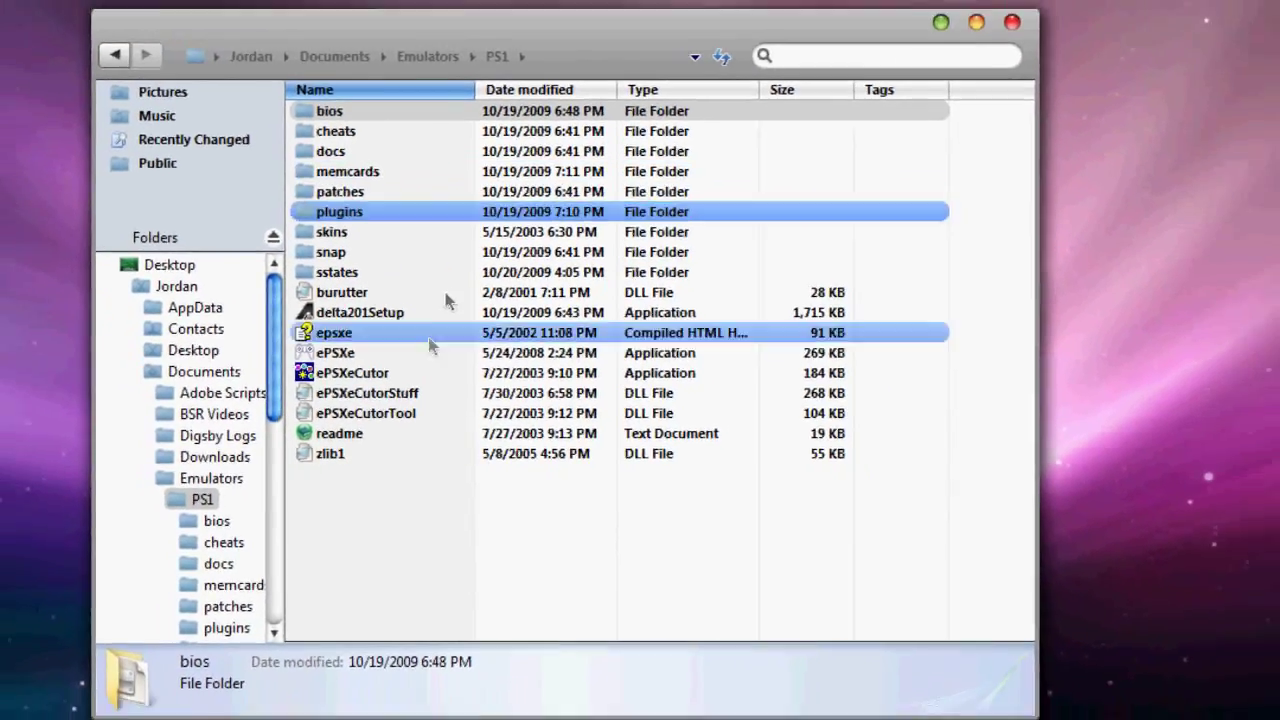
double_click(432, 352)
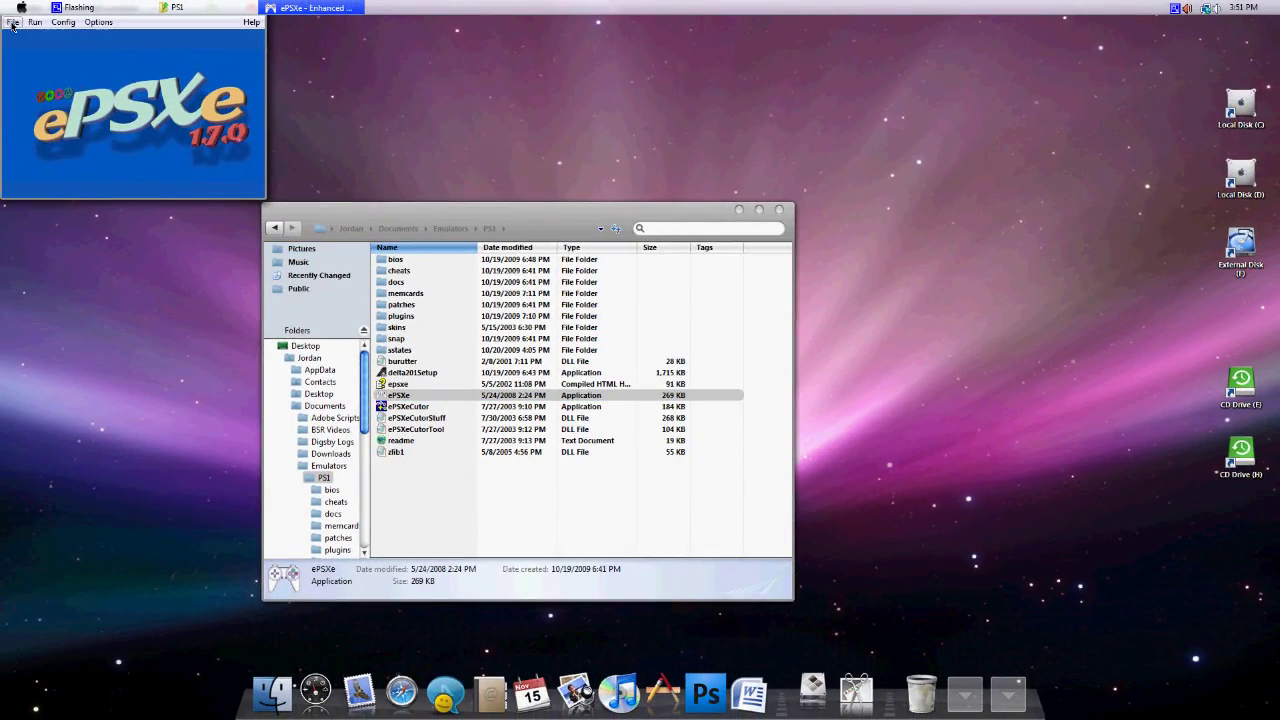
left_click(12, 22)
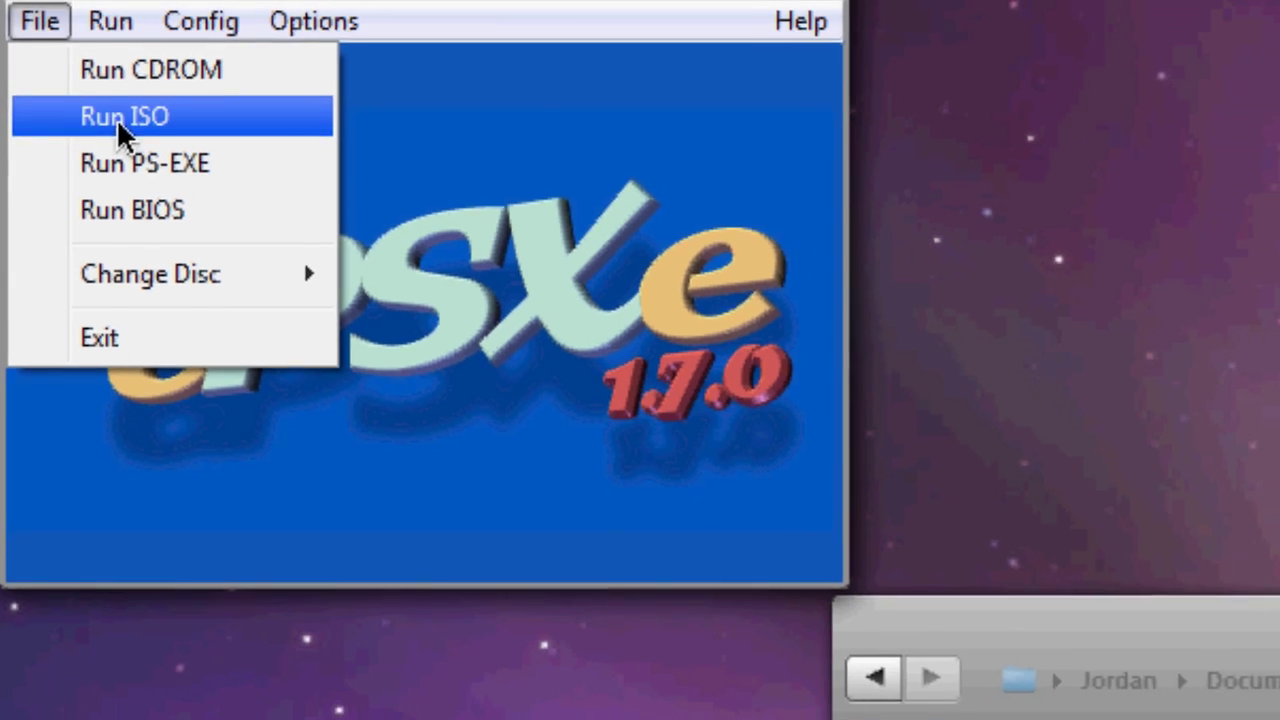
left_click(133, 131)
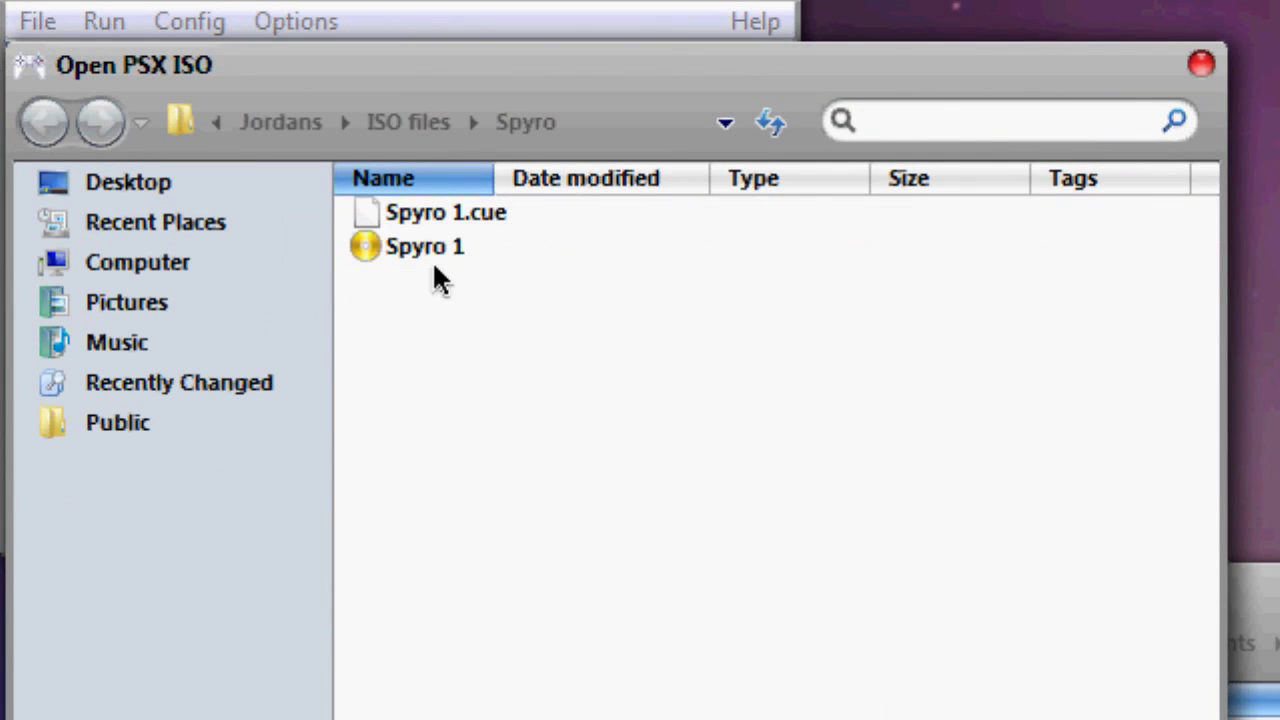
double_click(434, 252)
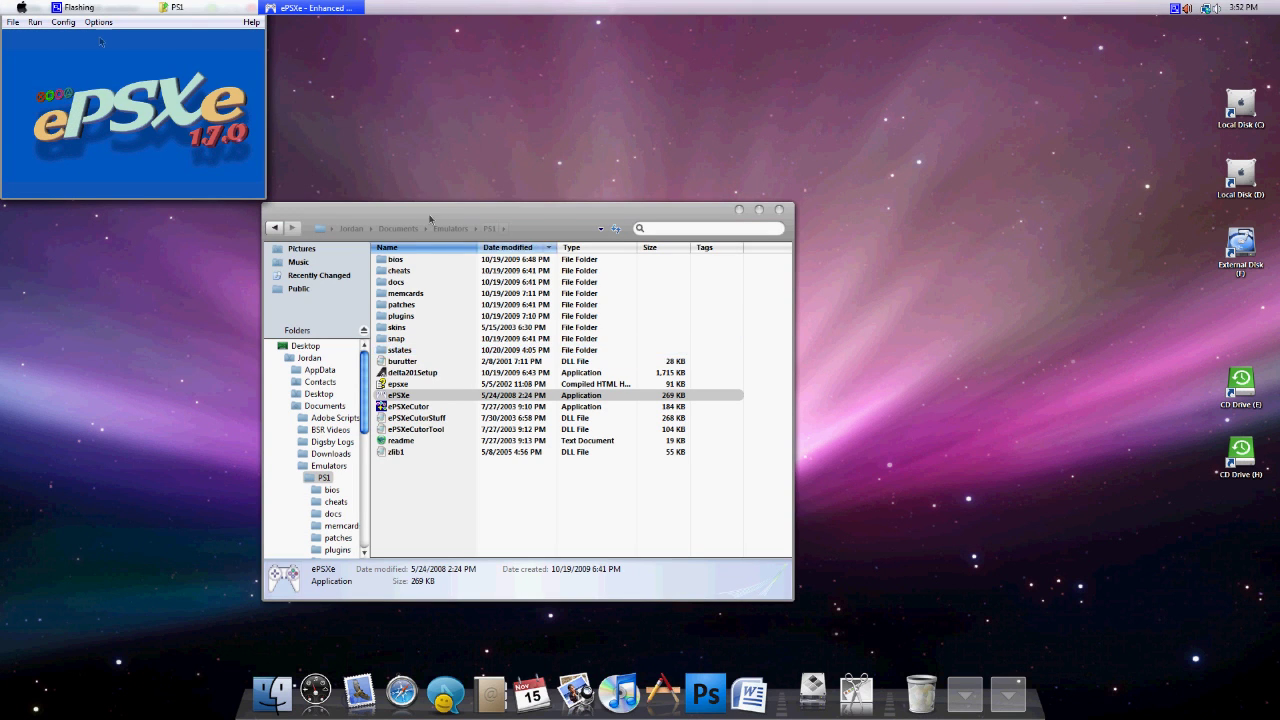
left_click(12, 24)
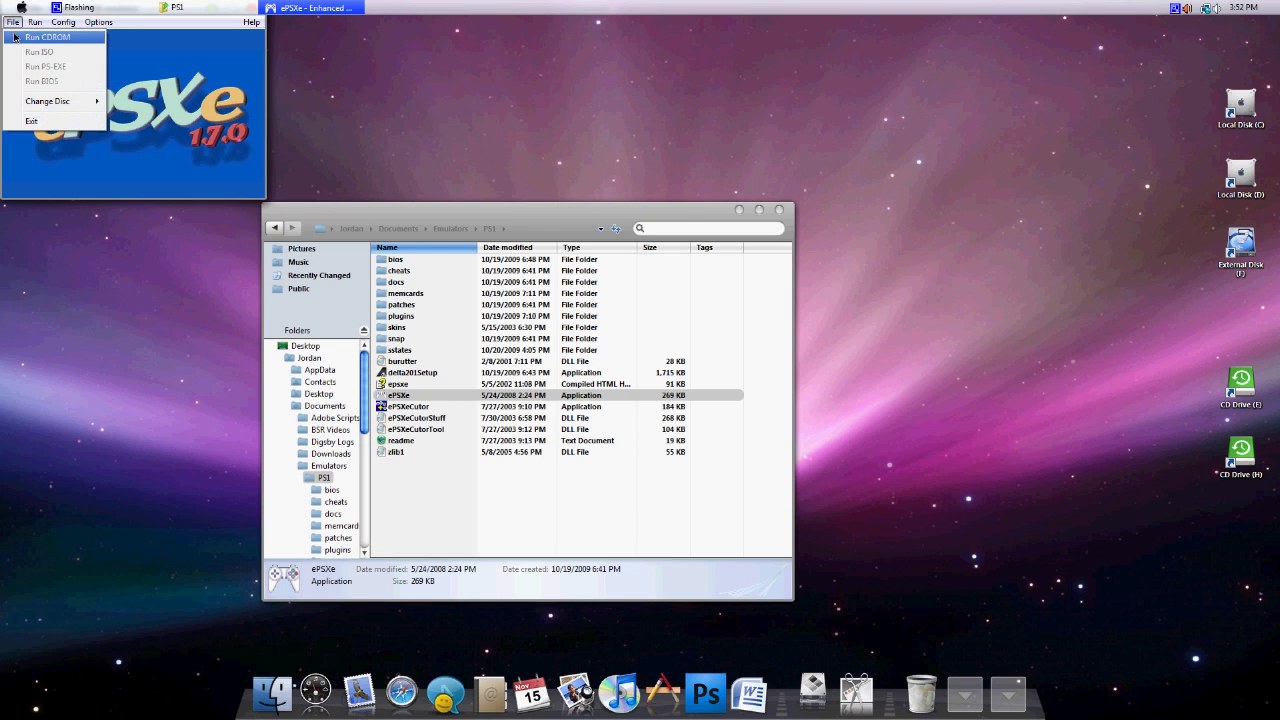
mouse_move(73, 102)
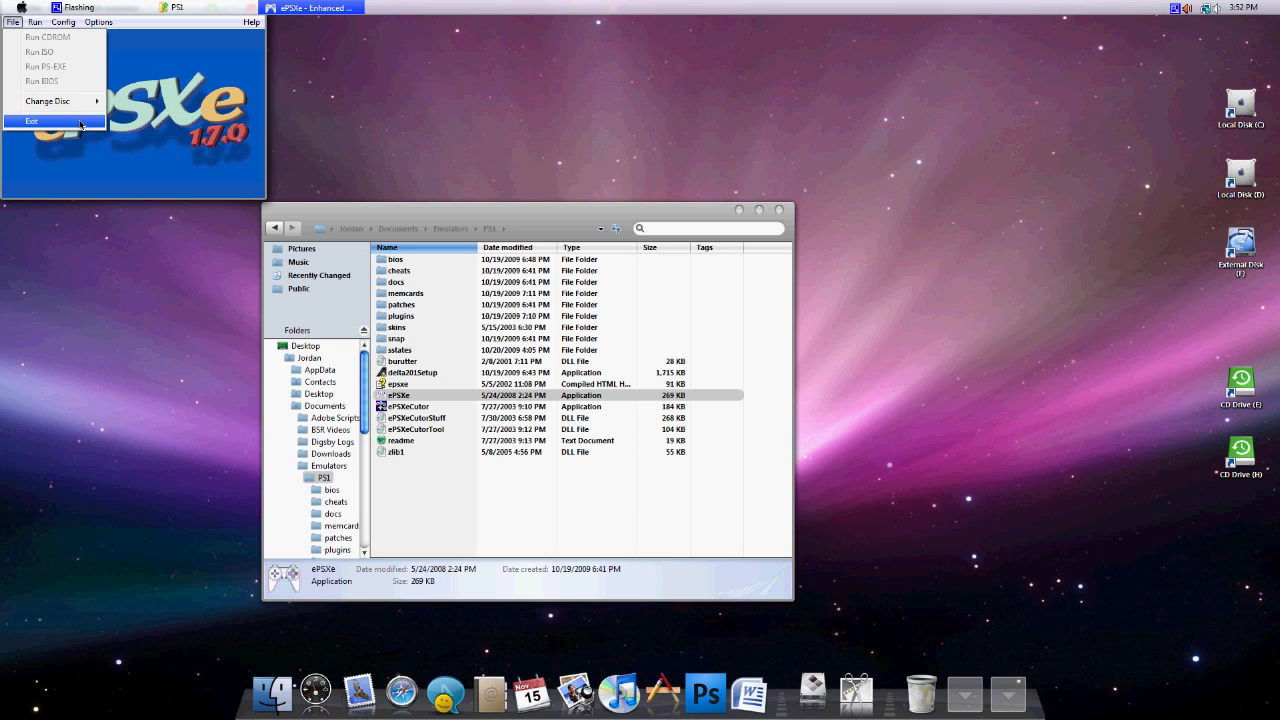
mouse_move(33, 22)
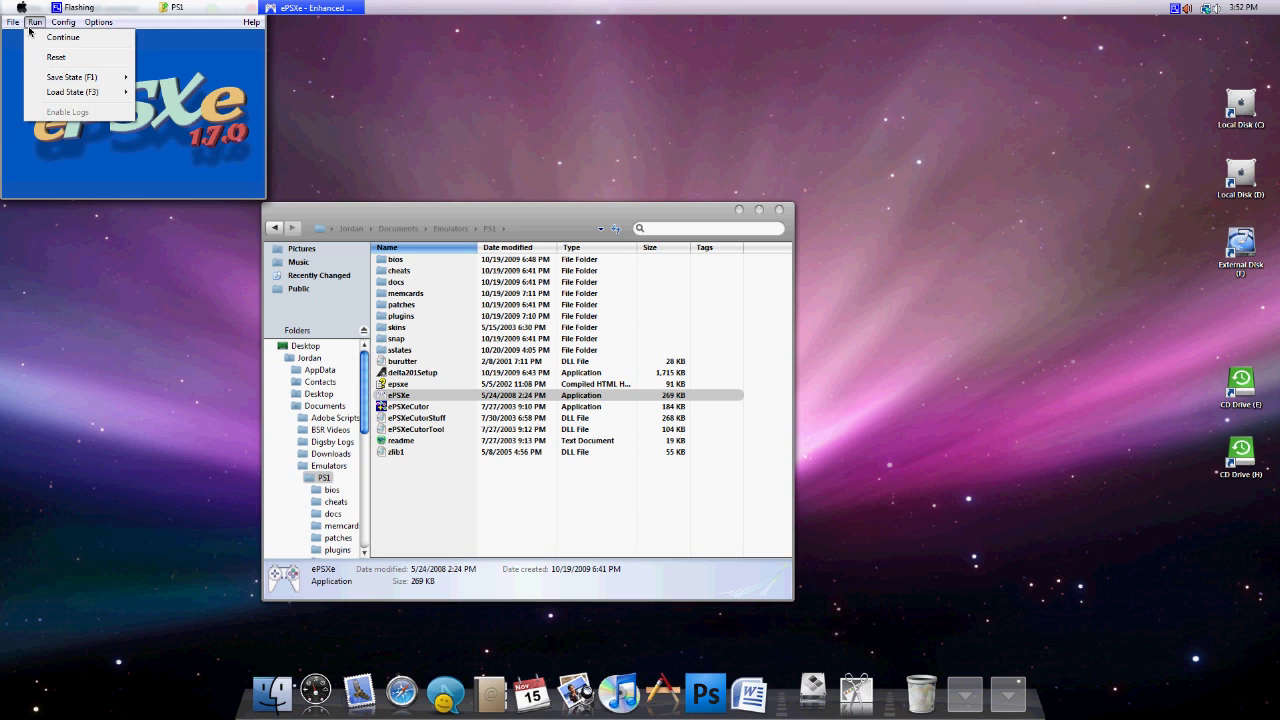
mouse_move(53, 80)
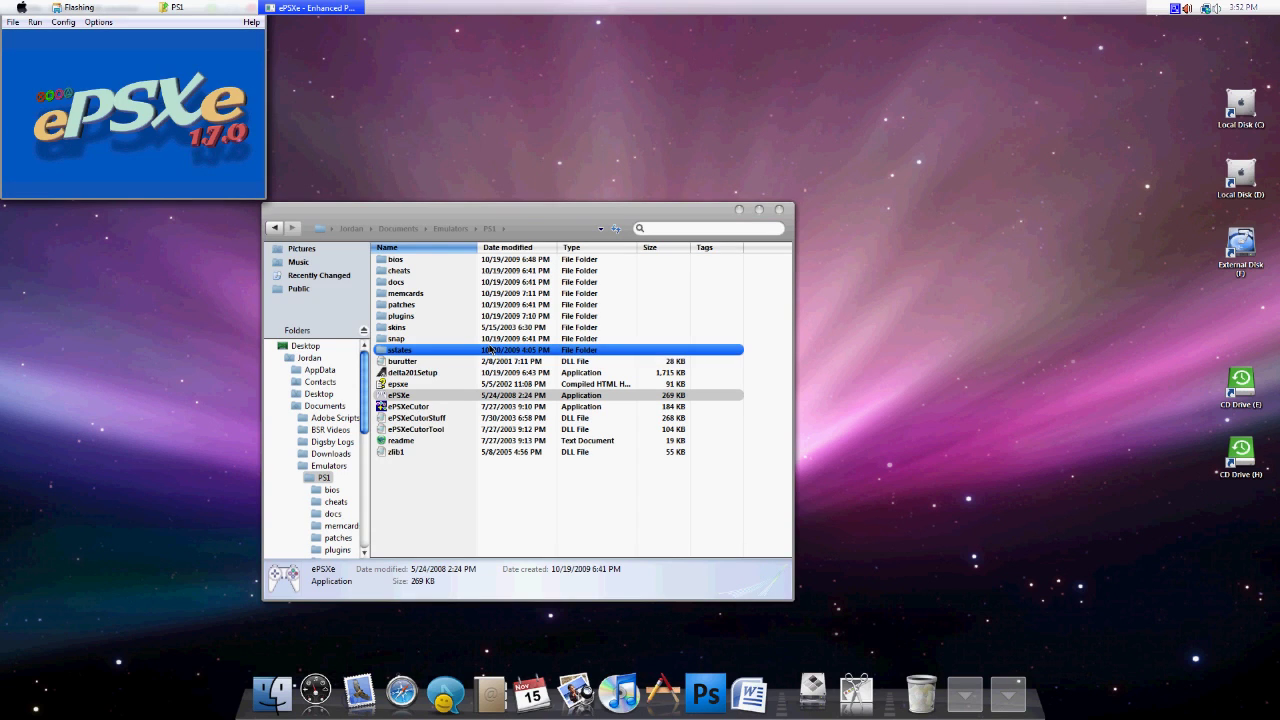
left_click(484, 328)
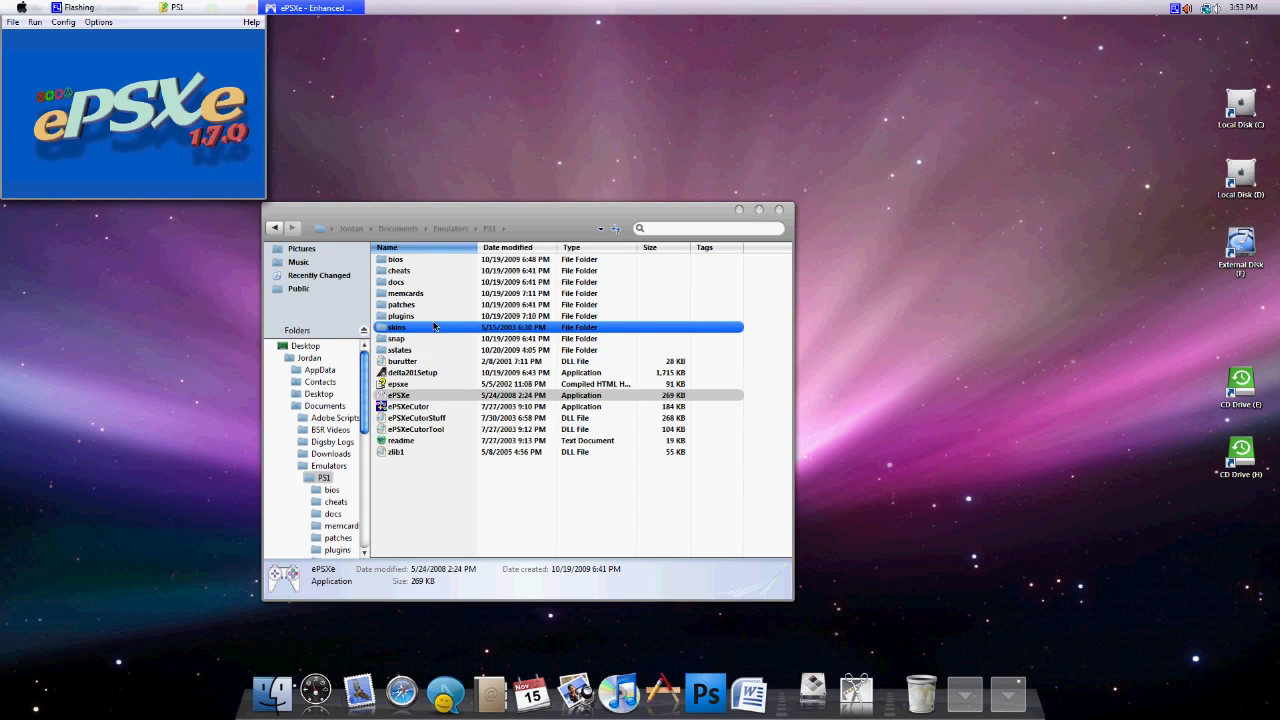
left_click(12, 21)
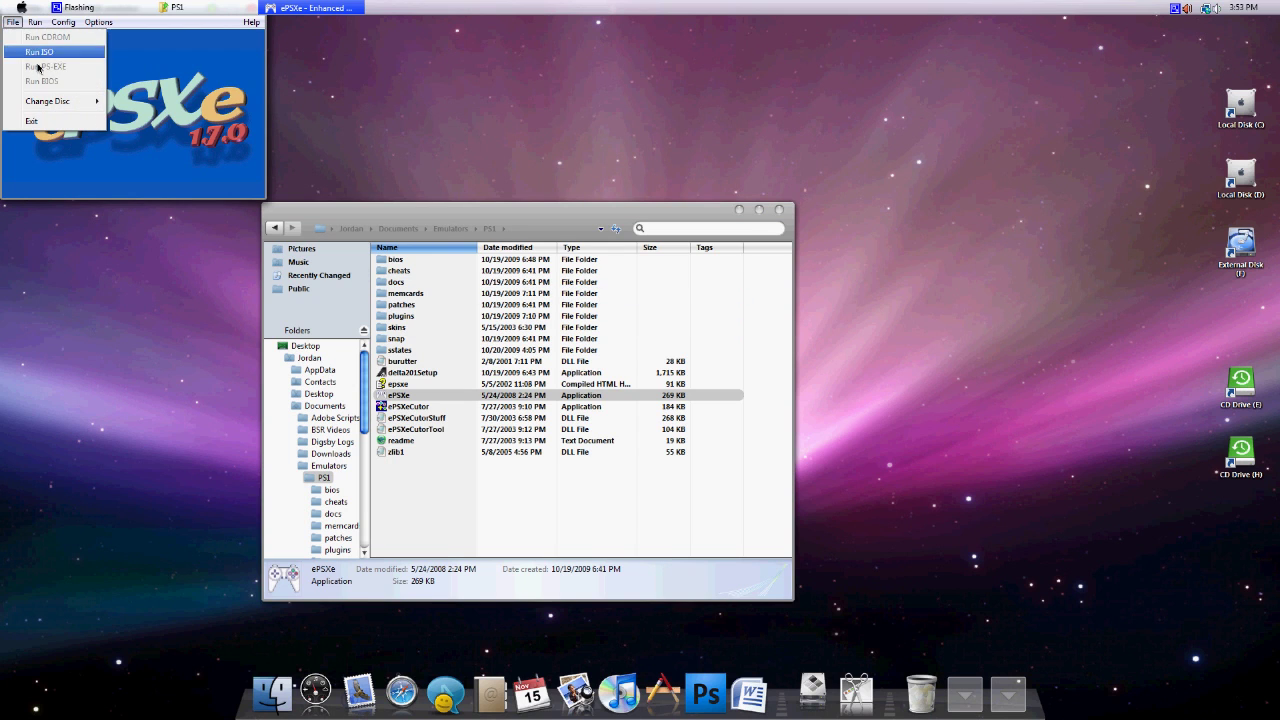
mouse_move(63, 21)
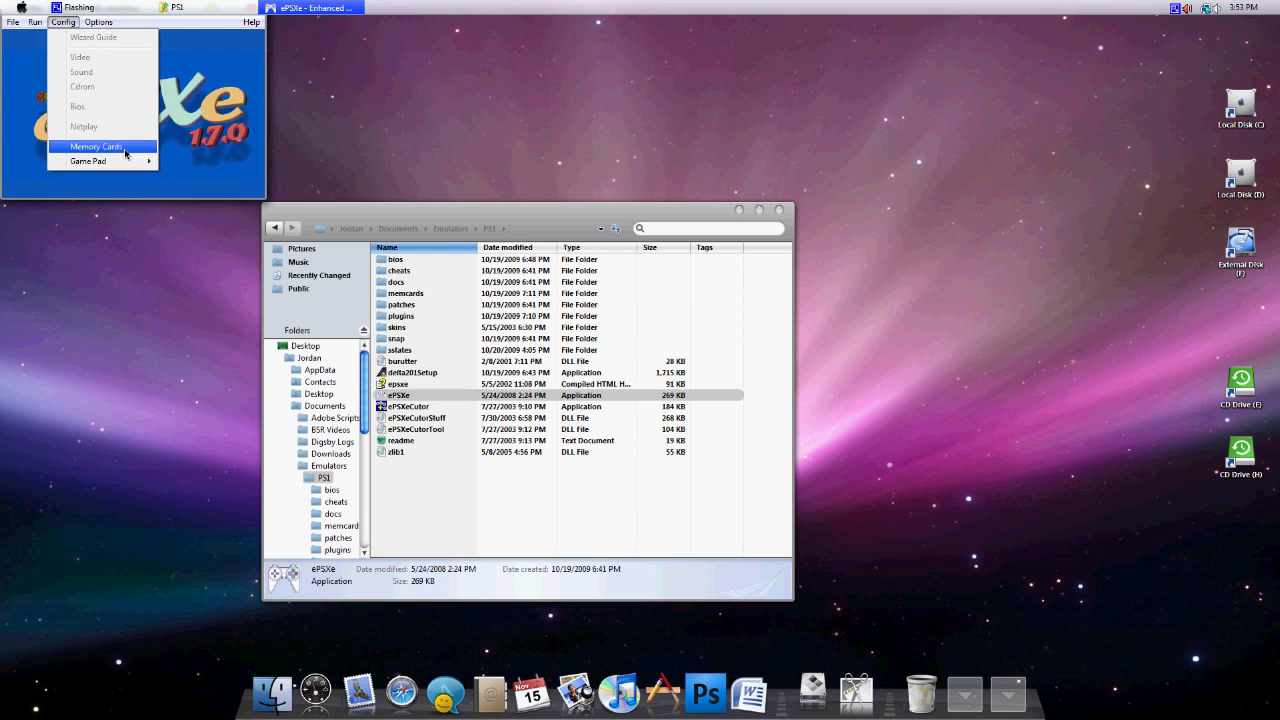
mouse_move(133, 167)
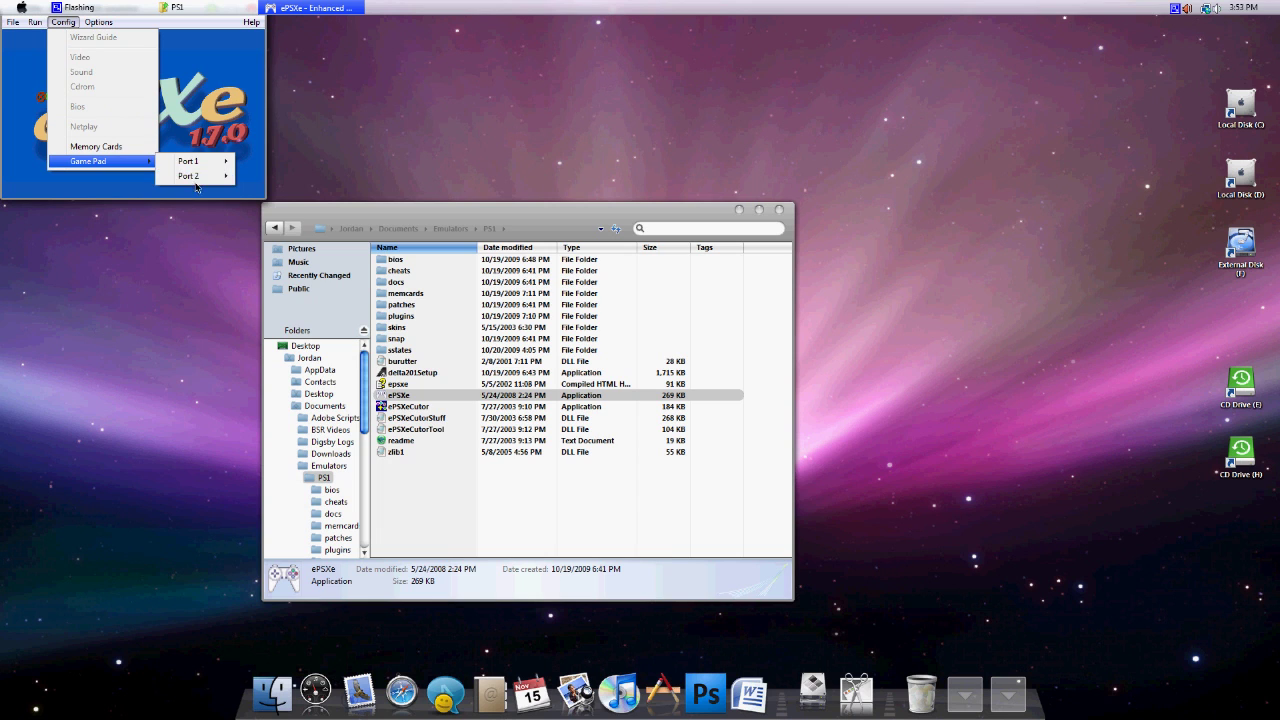
mouse_move(228, 161)
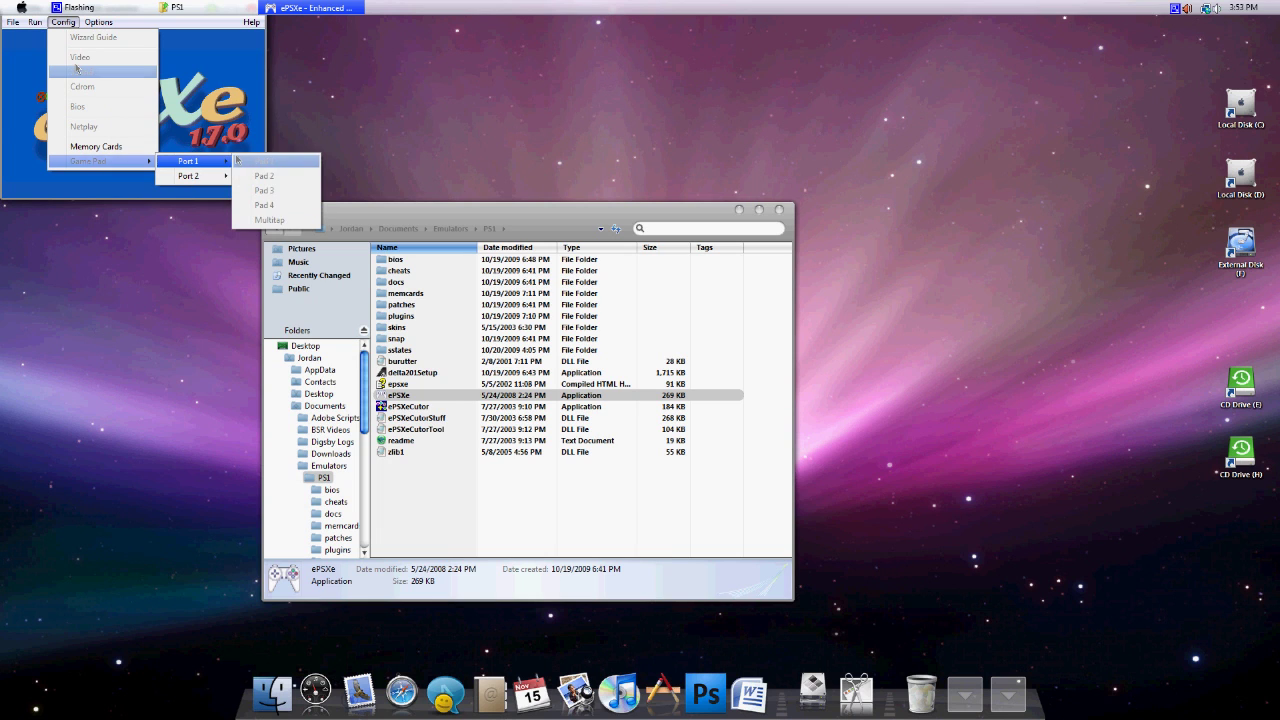
Exit the paused ePSXe session and relaunch the emulator from the PSX shortcut on the desktop.
mouse_move(12, 21)
left_click(30, 124)
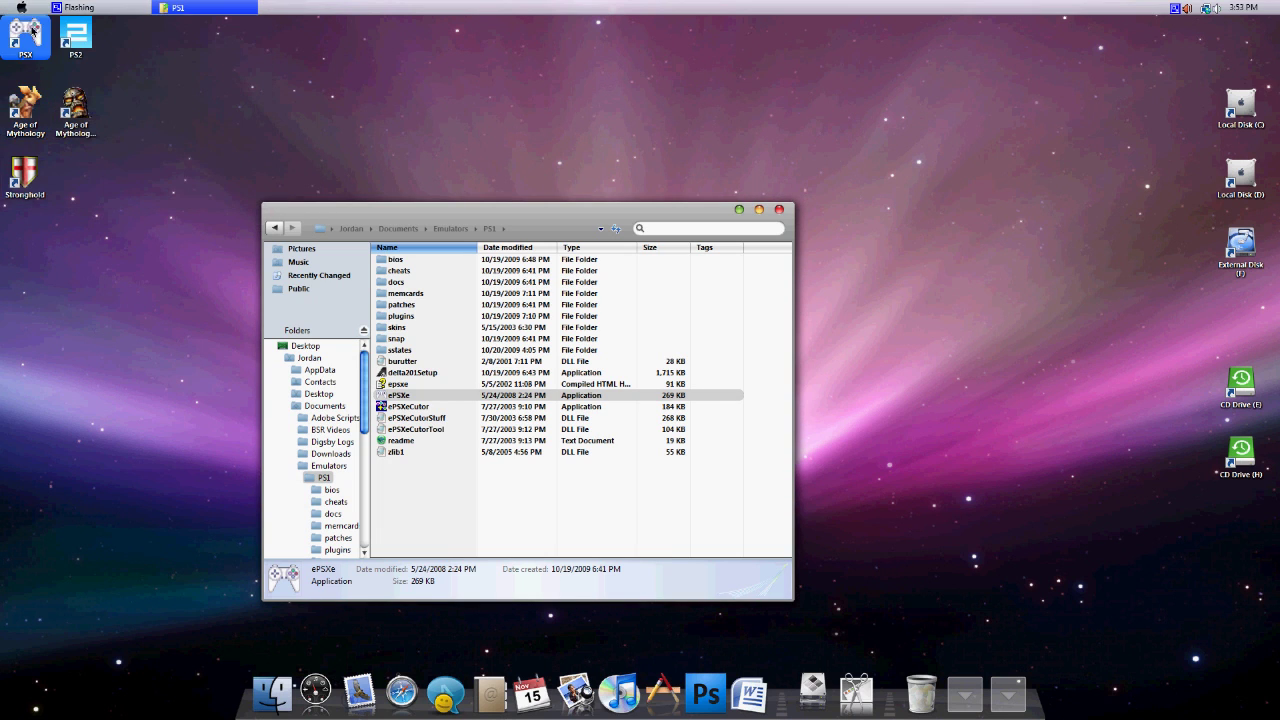
double_click(30, 32)
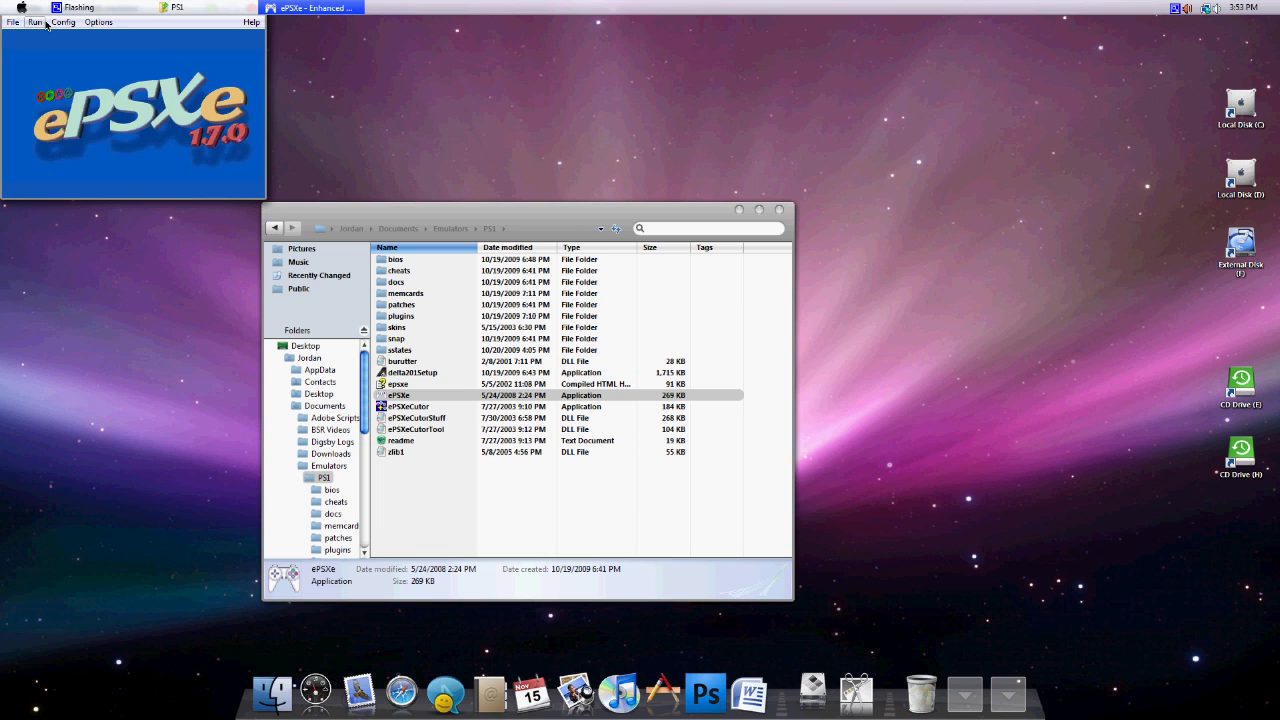
Examine the gamepad mapping for port 1, pad 1, and close it without saving.
left_click(62, 22)
mouse_move(140, 161)
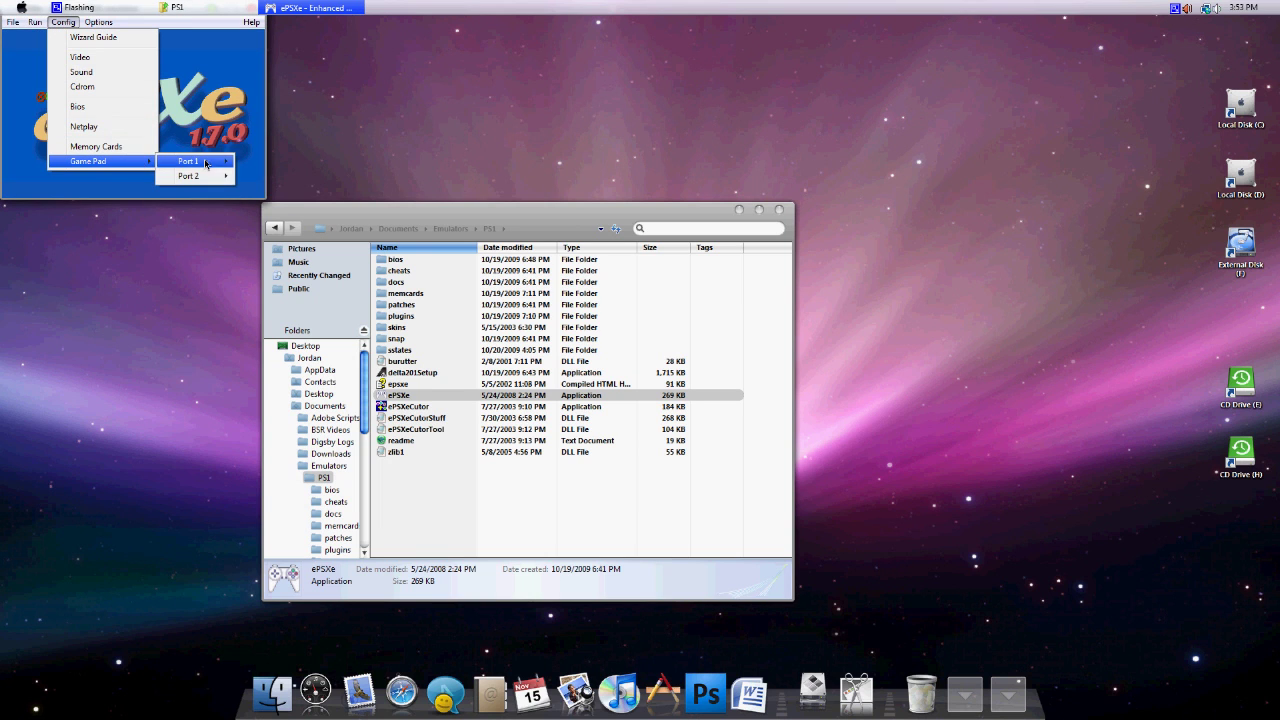
mouse_move(207, 164)
left_click(268, 162)
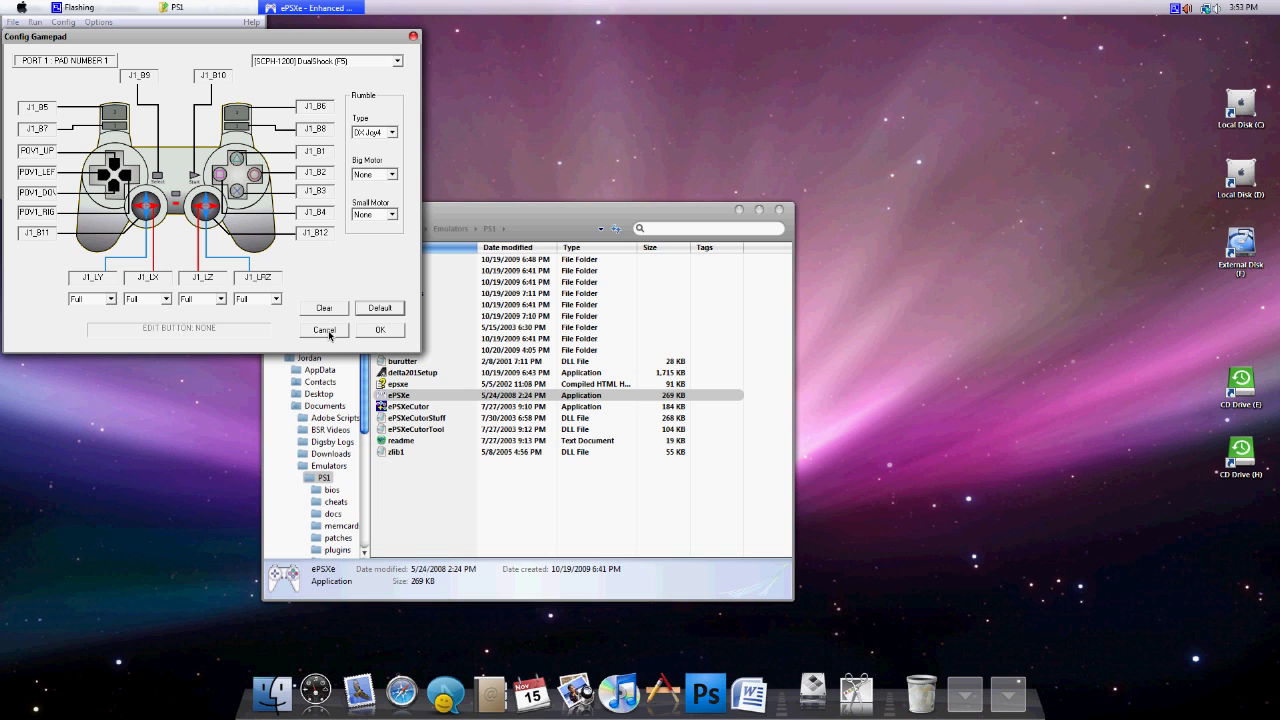
left_click(326, 331)
Examine the BIOS configuration and the scph1001 file in the bios folder, and leave both dialogs without saving.
left_click(106, 22)
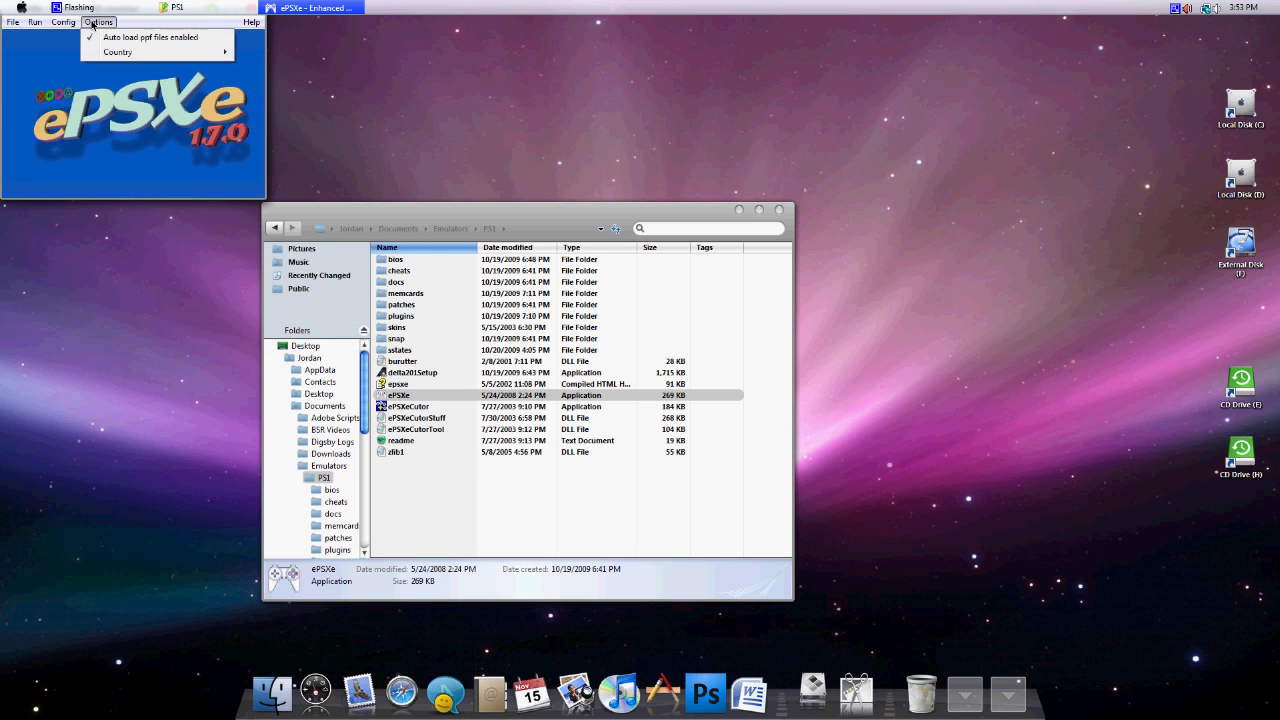
mouse_move(63, 22)
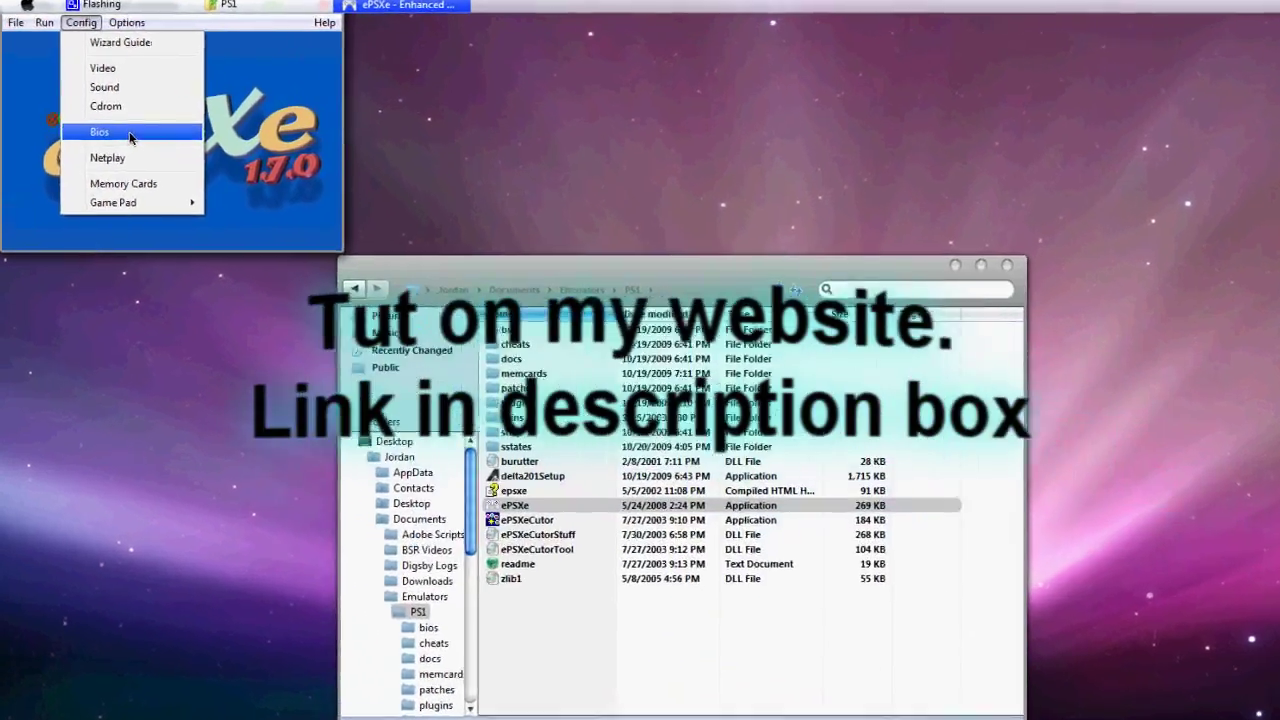
left_click(122, 105)
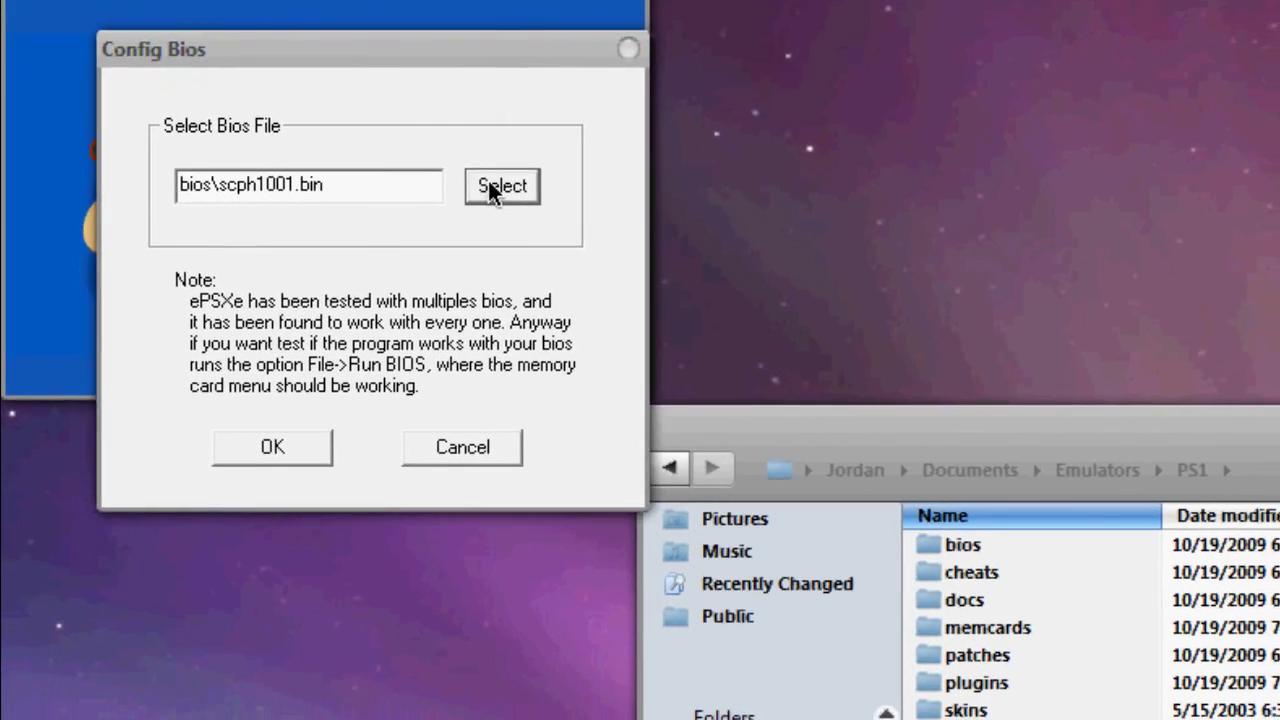
left_click(518, 206)
left_click(329, 45)
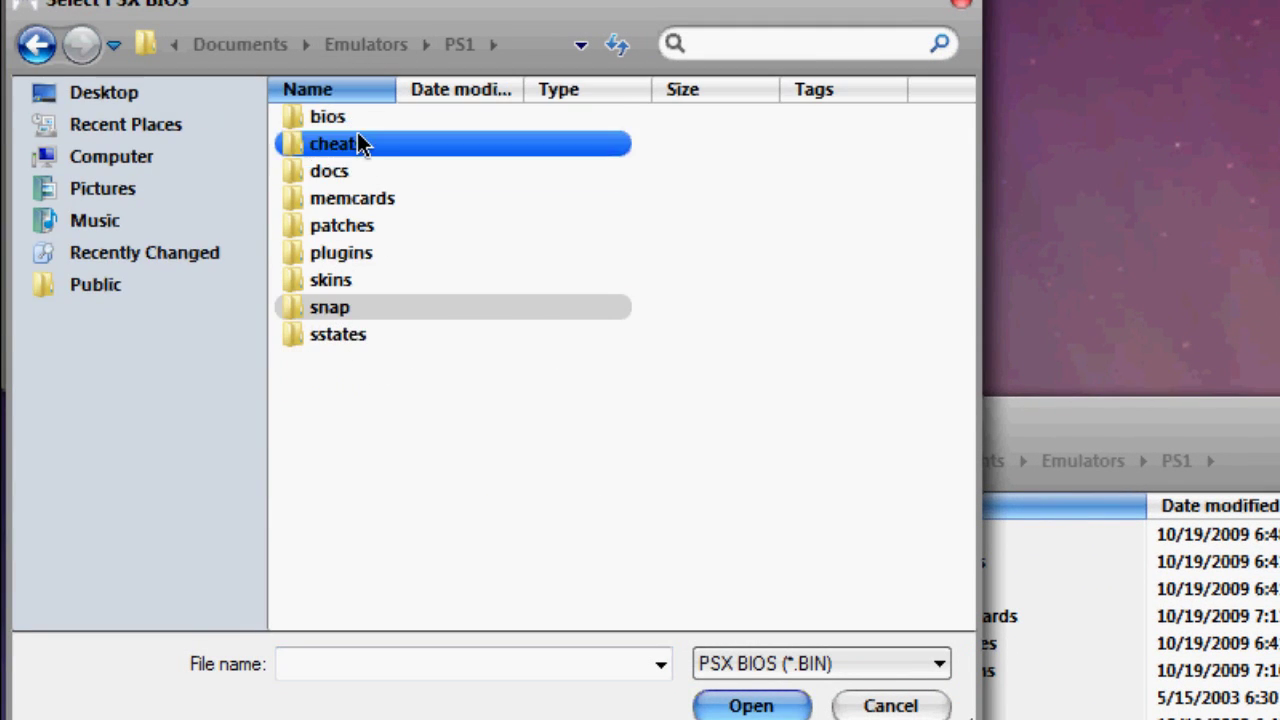
double_click(357, 120)
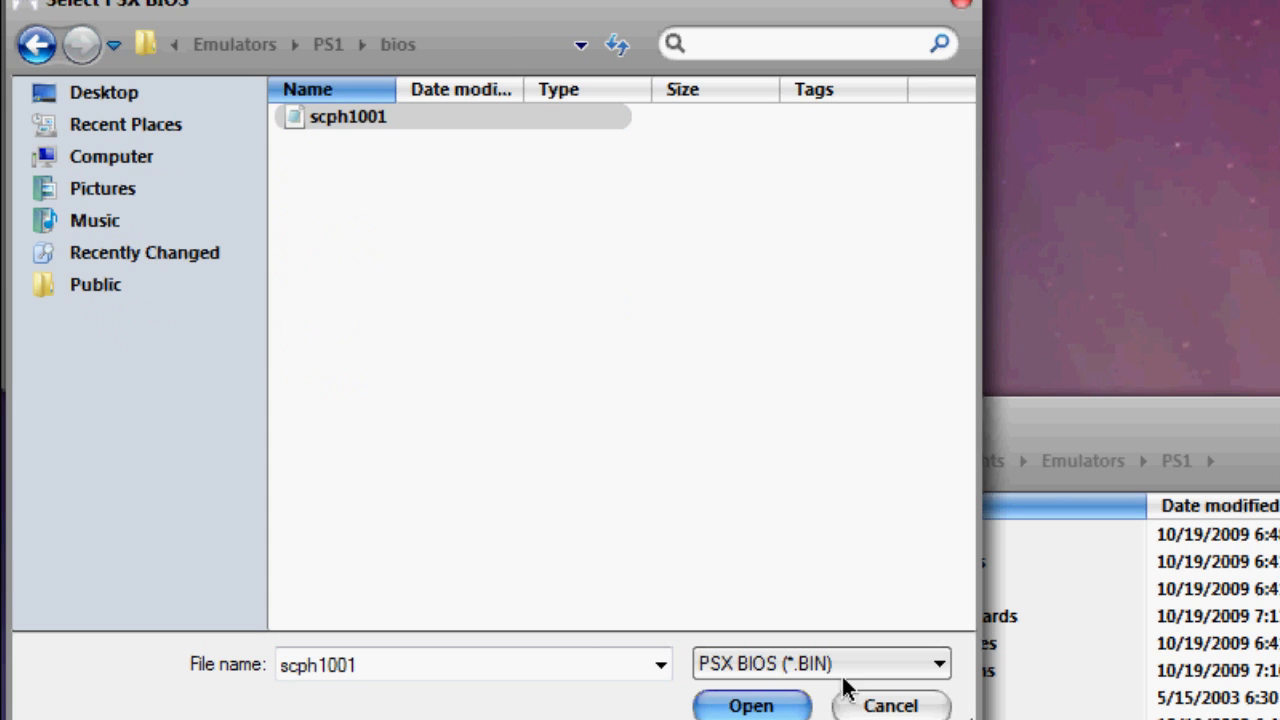
left_click(861, 704)
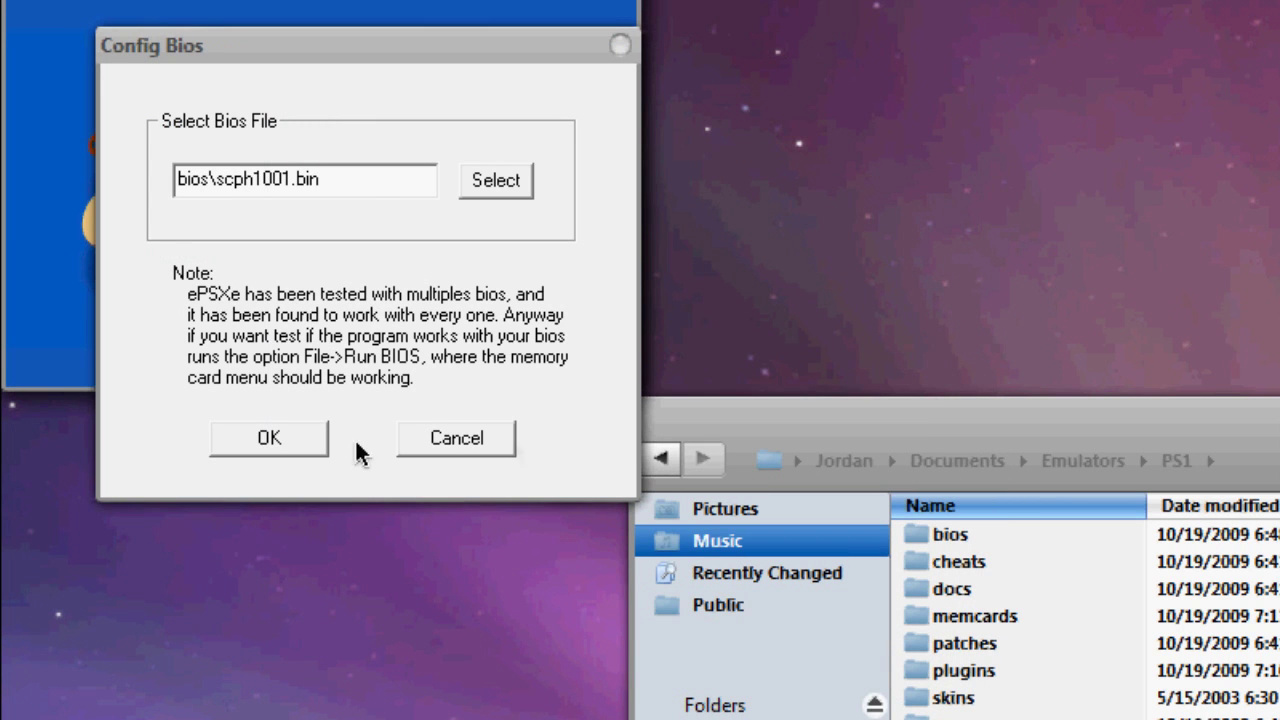
left_click(487, 440)
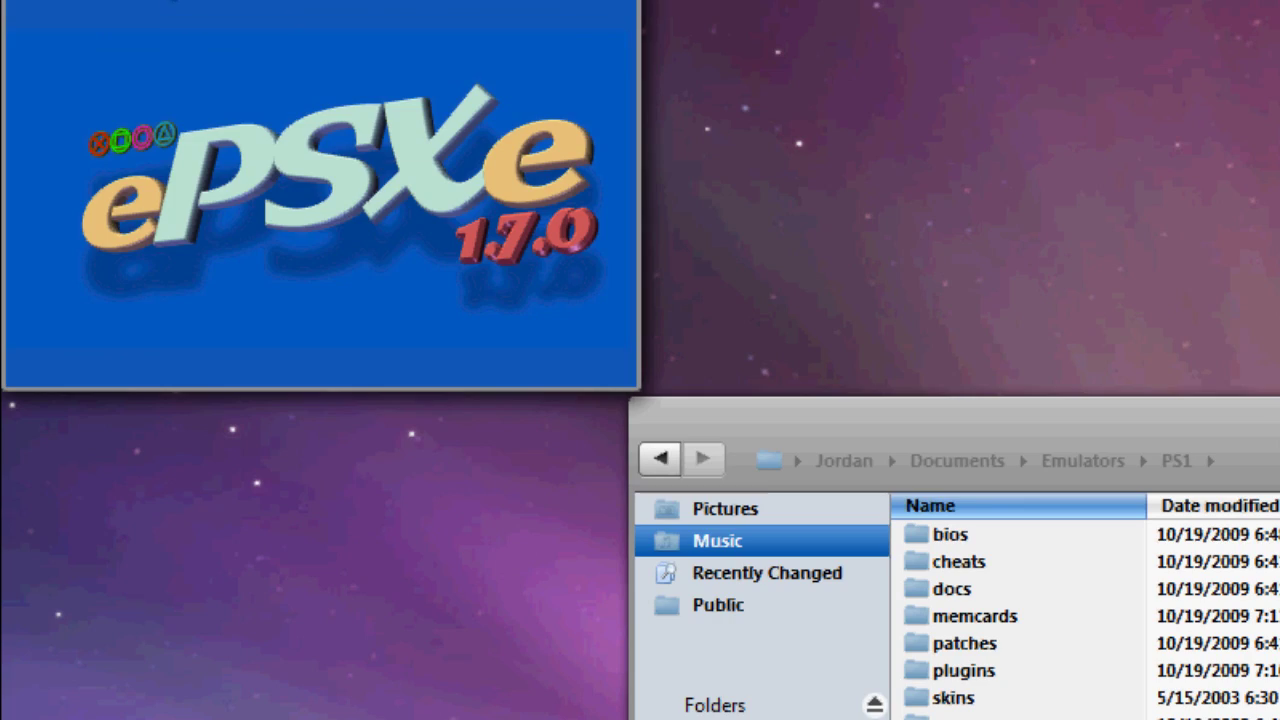
Try mapping port 2, pad 1 with L2 as A, L1 as D, Up as G and Left as H, and clear the assignments.
left_click(140, 0)
mouse_move(334, 298)
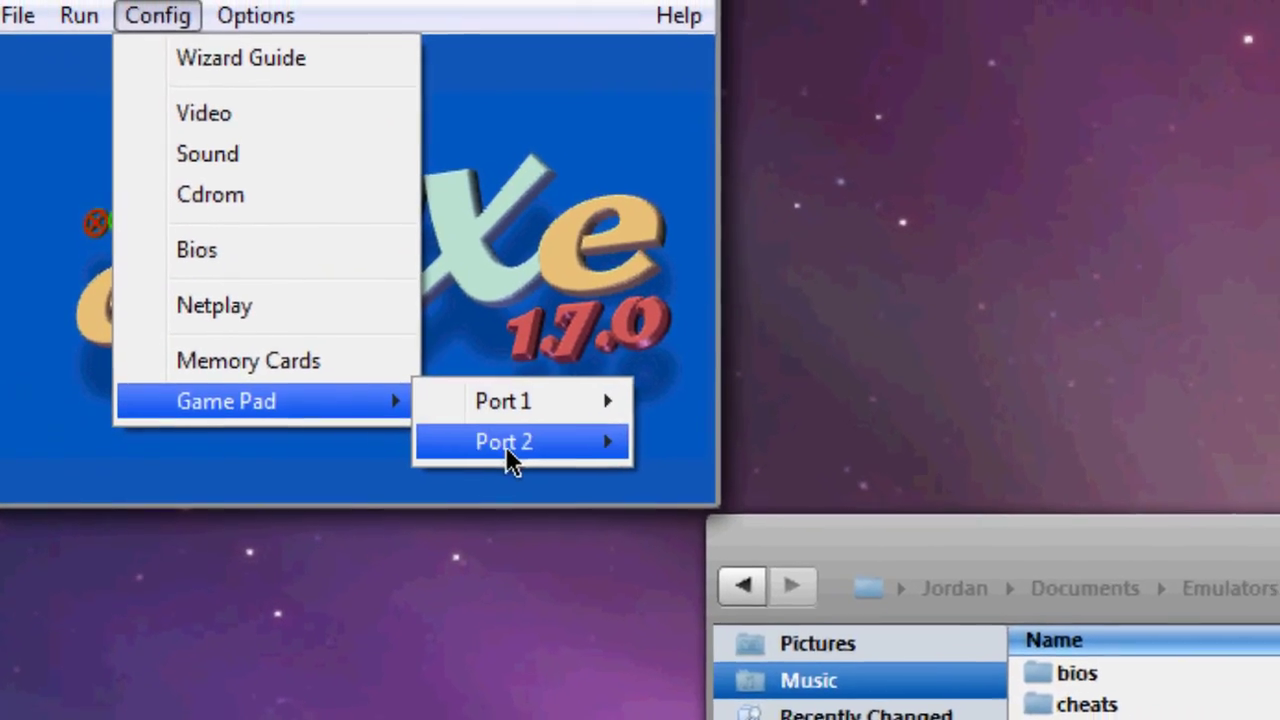
mouse_move(510, 455)
left_click(682, 443)
left_click(84, 189)
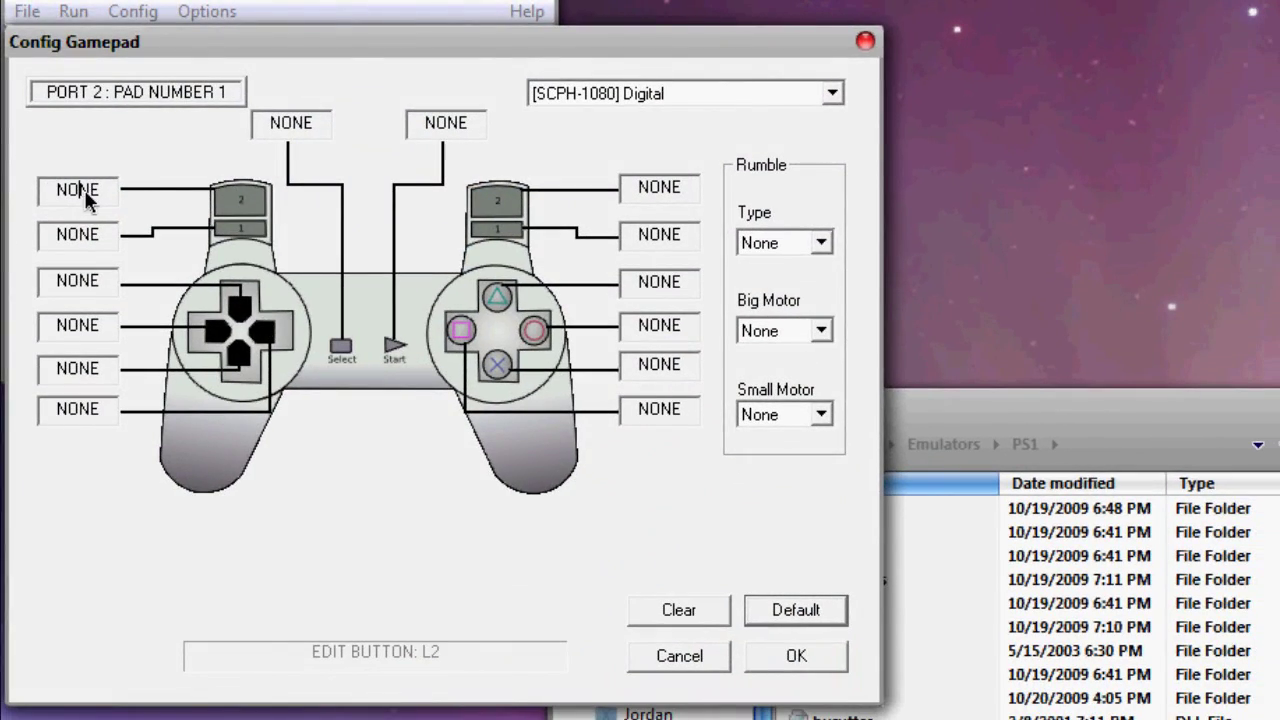
key("a")
key("d")
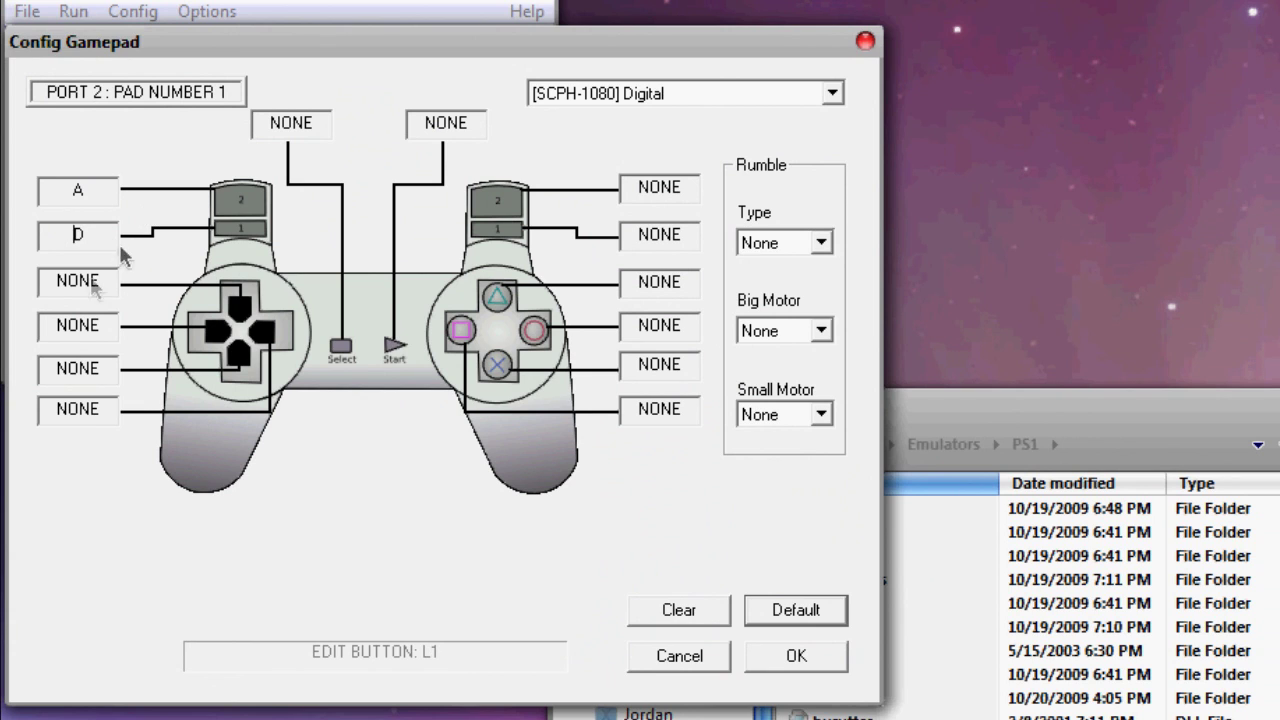
key("f")
key("g")
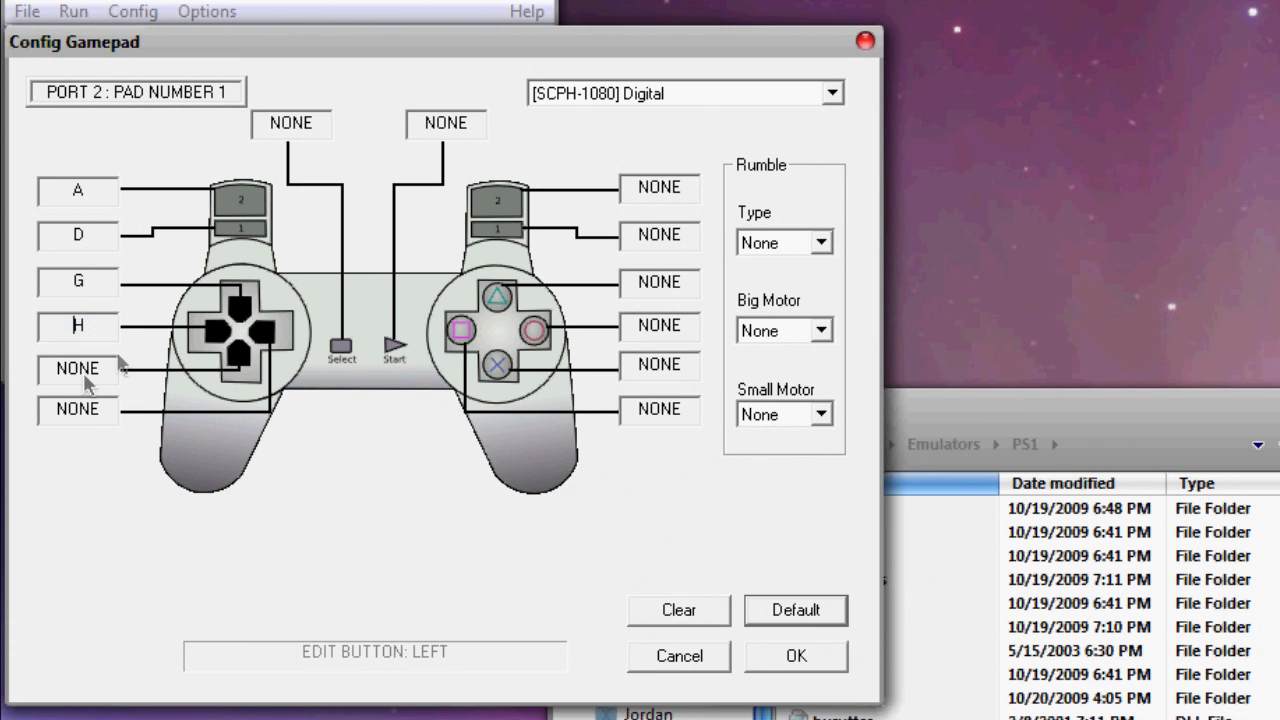
key("Escape")
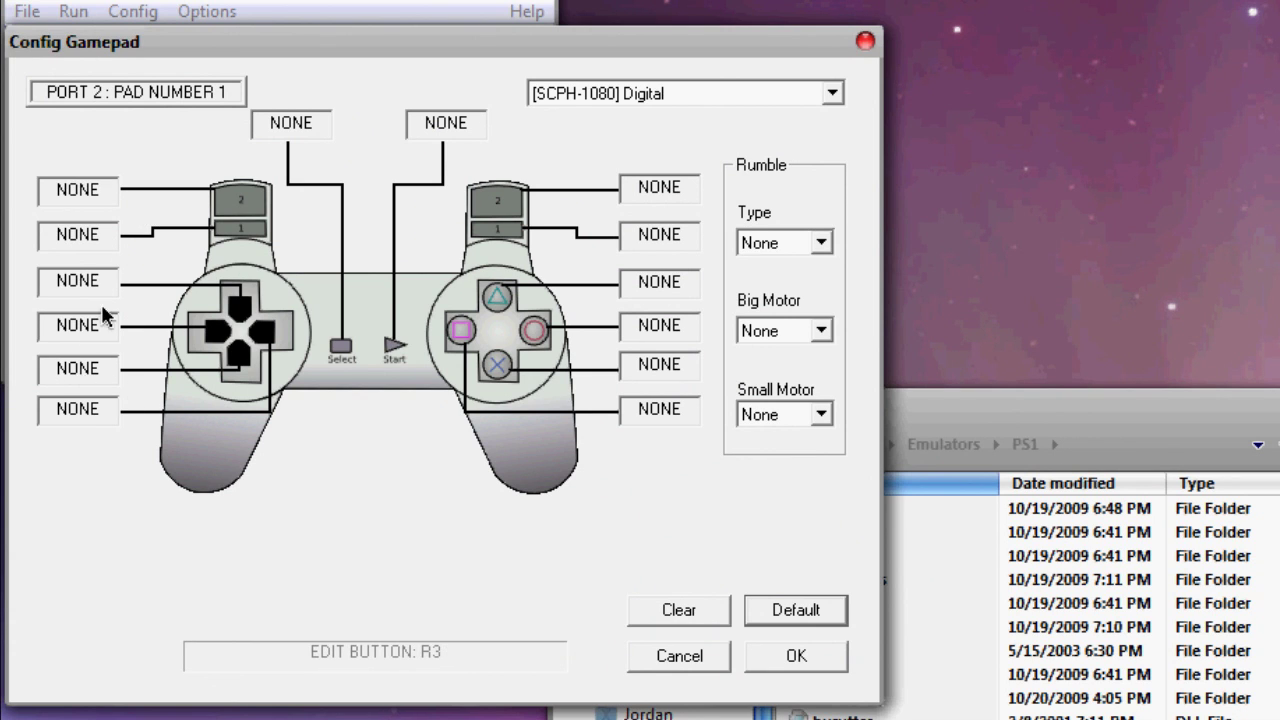
Try mapping port 2's directional Up to Tab and Left to A, and cancel the gamepad configuration.
left_click(96, 272)
key("Tab")
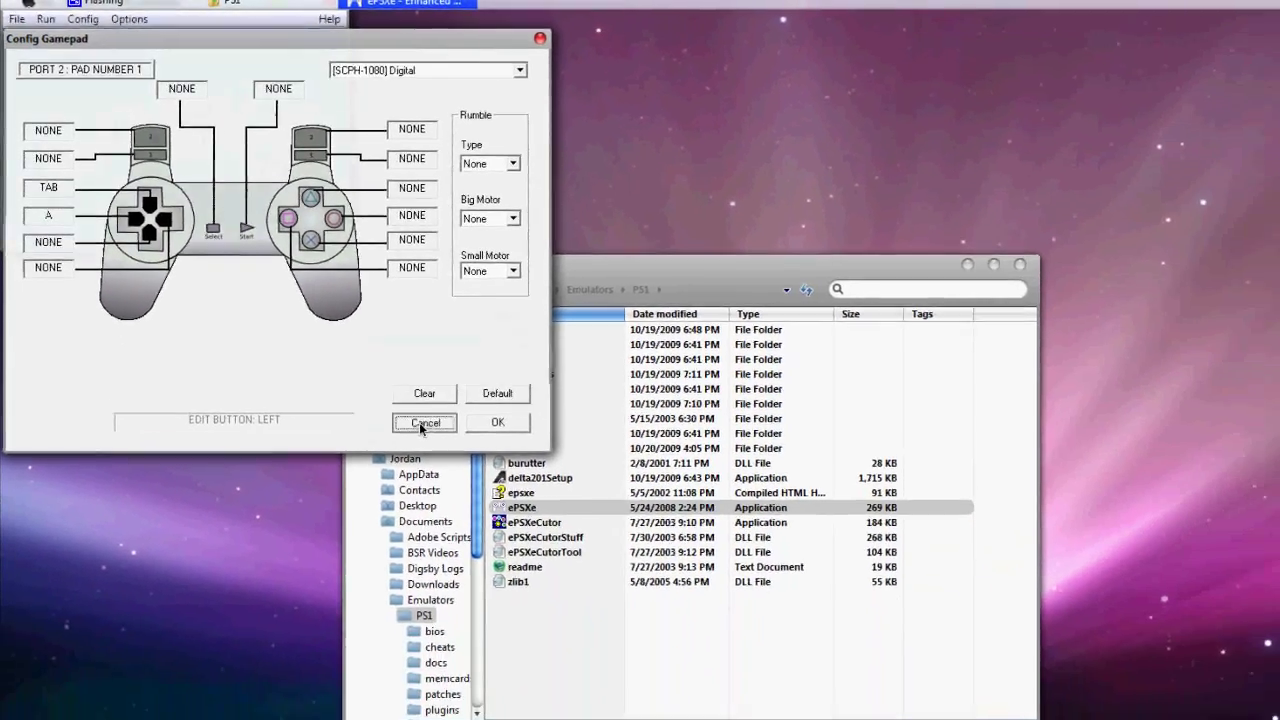
left_click(679, 655)
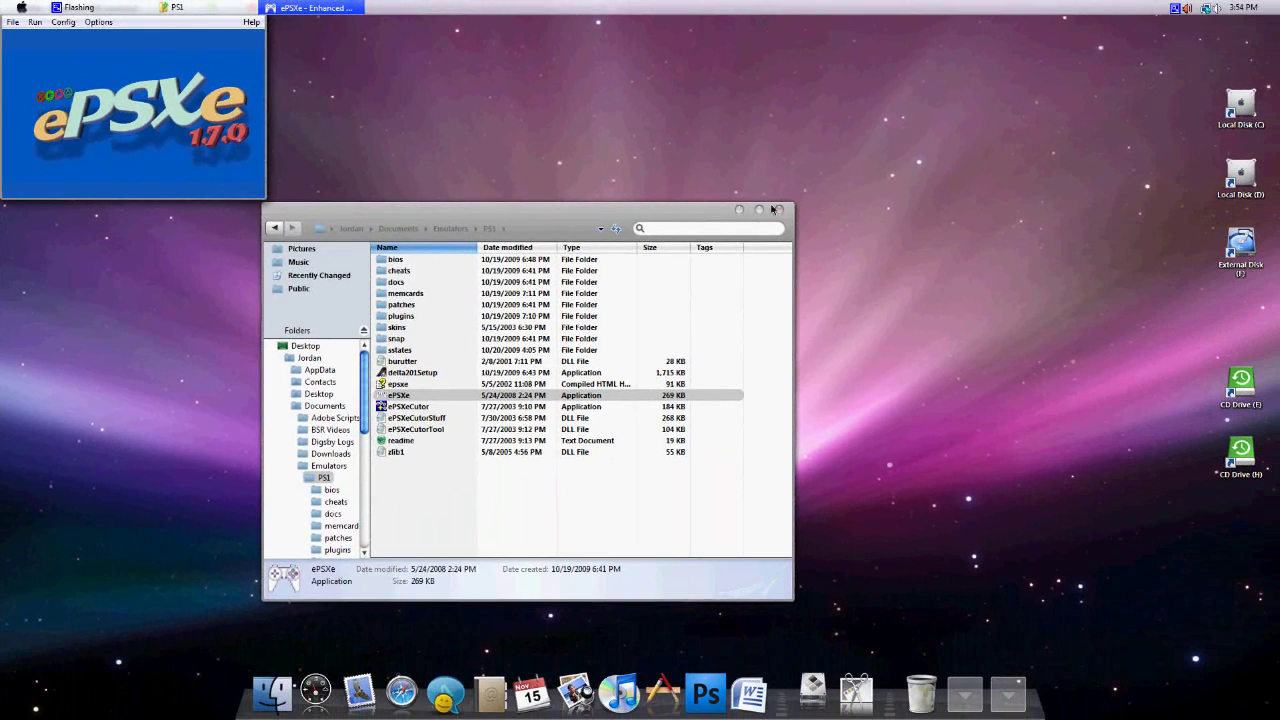
Close the PS1 folder window and exit the emulator.
left_click(776, 209)
left_click(12, 21)
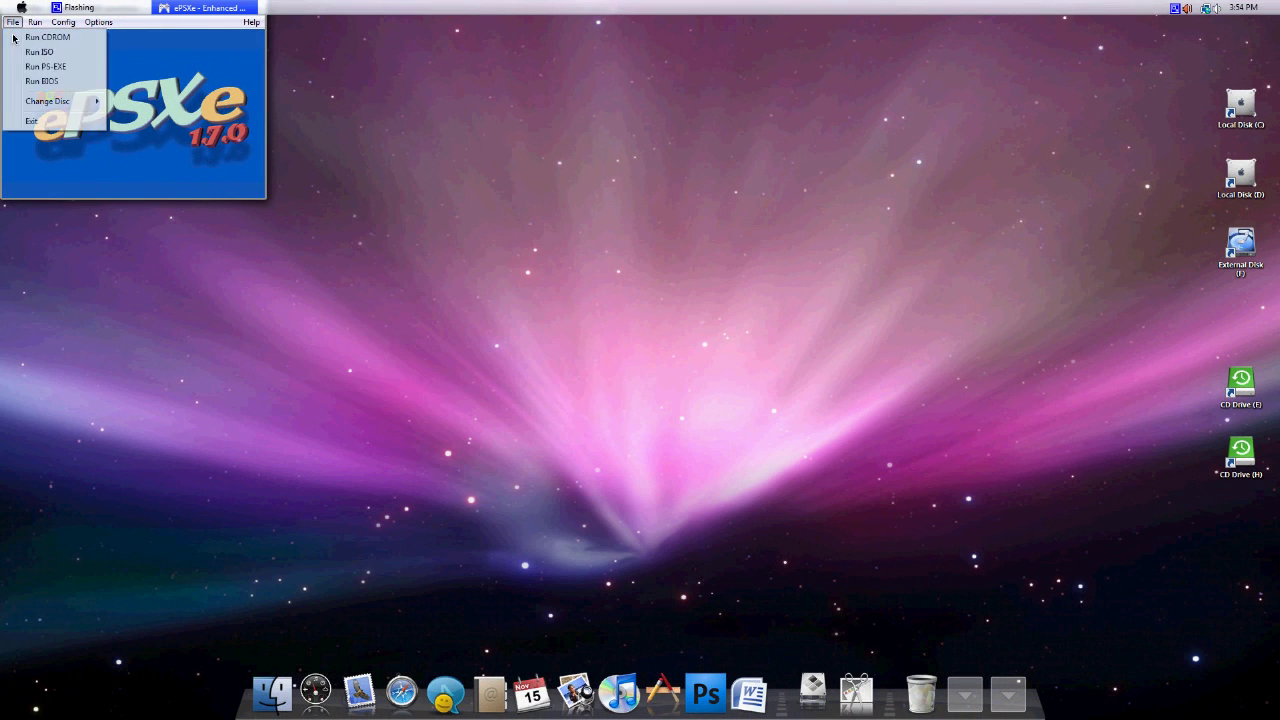
left_click(45, 121)
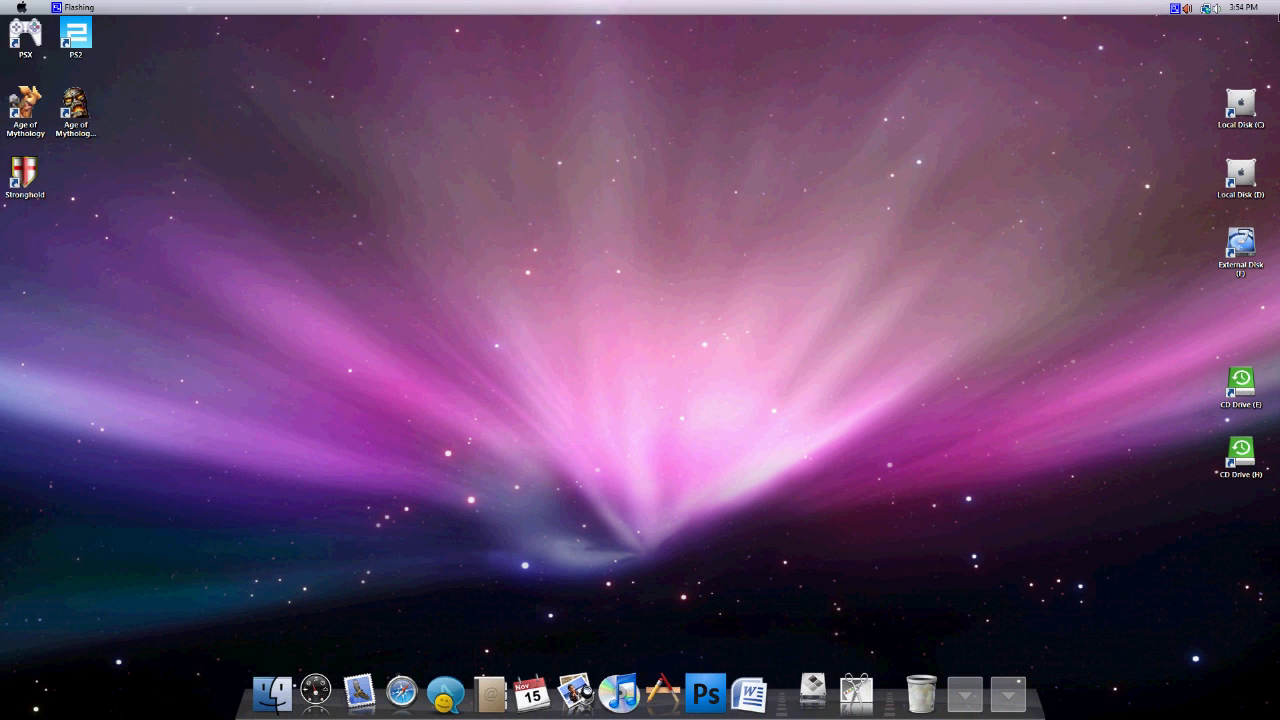
left_click(1174, 9)
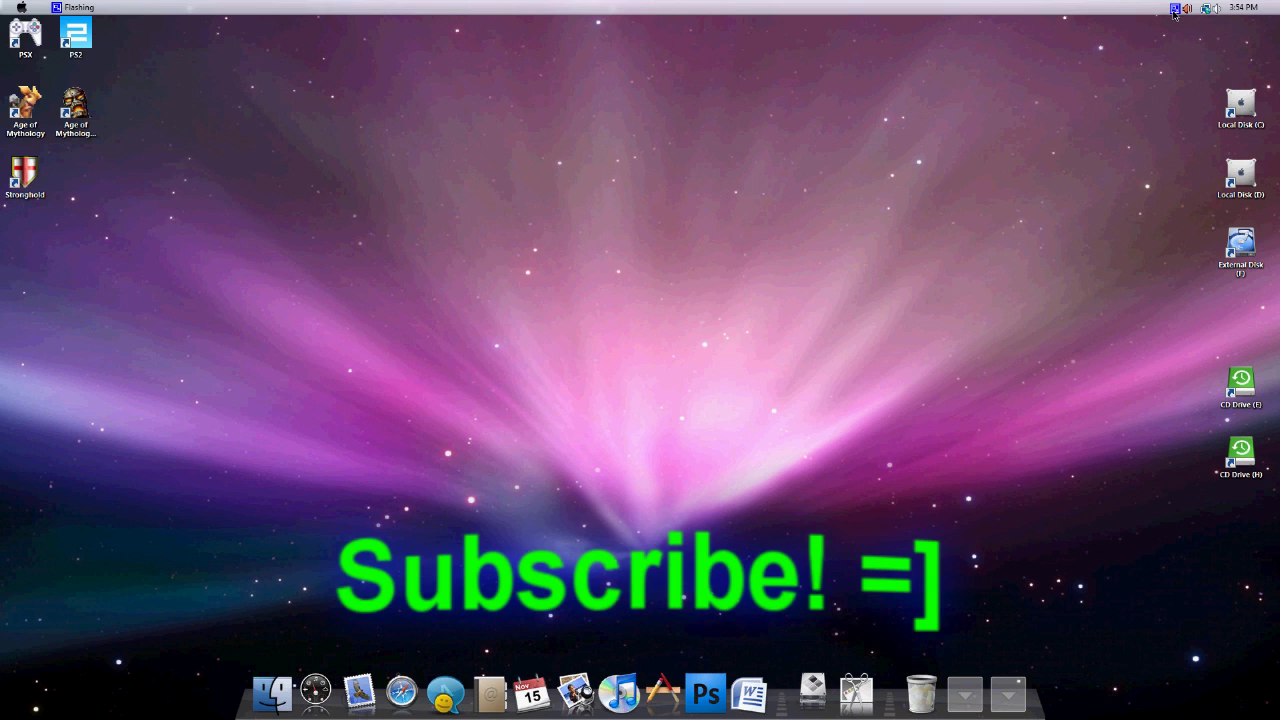